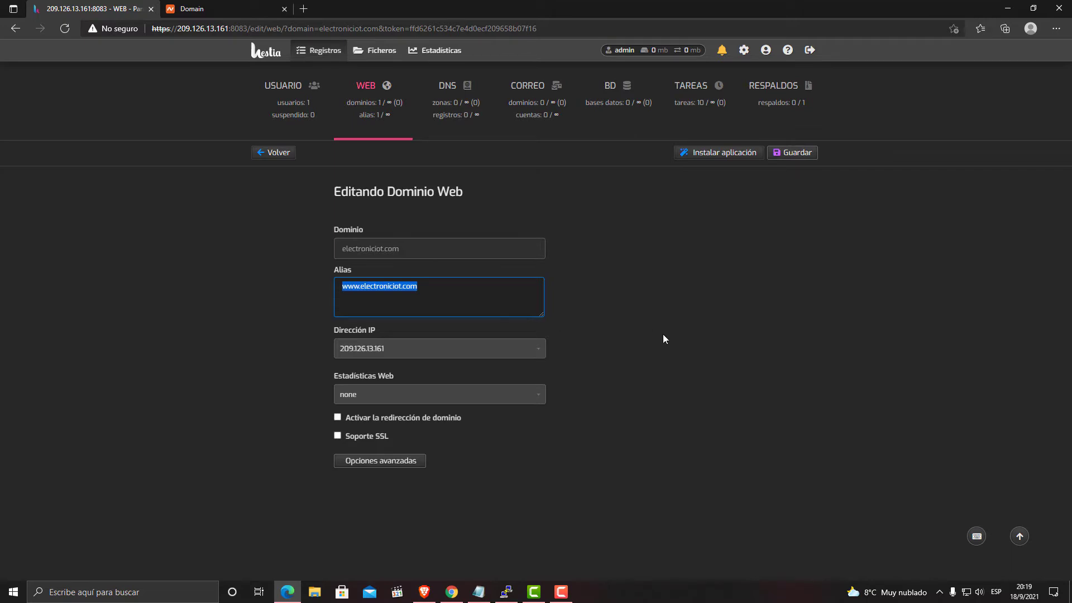
click(303, 9)
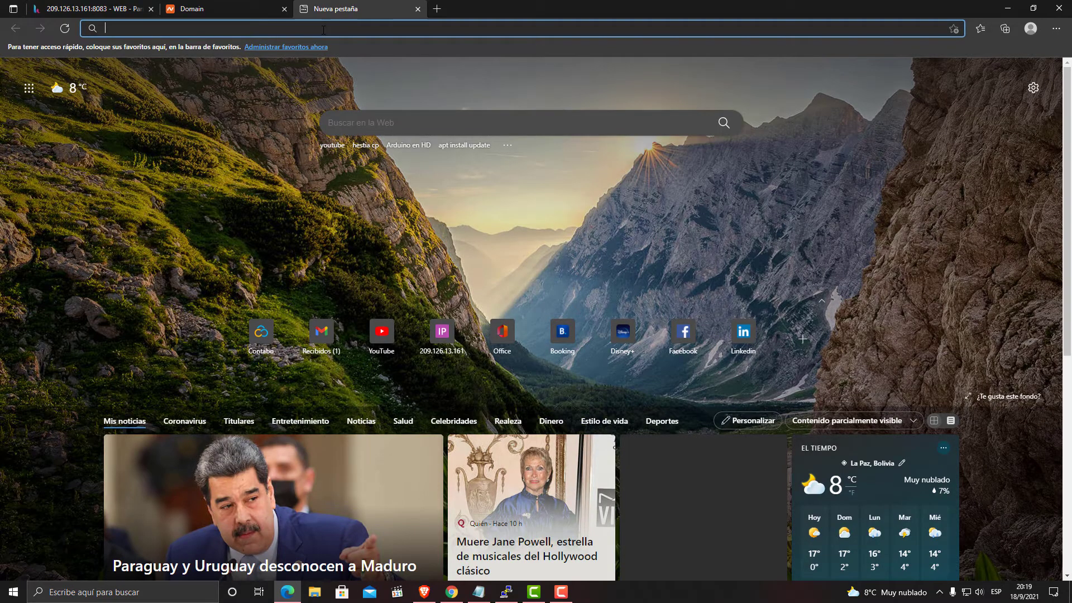
text(www.electroniciot.com)
key(Return)
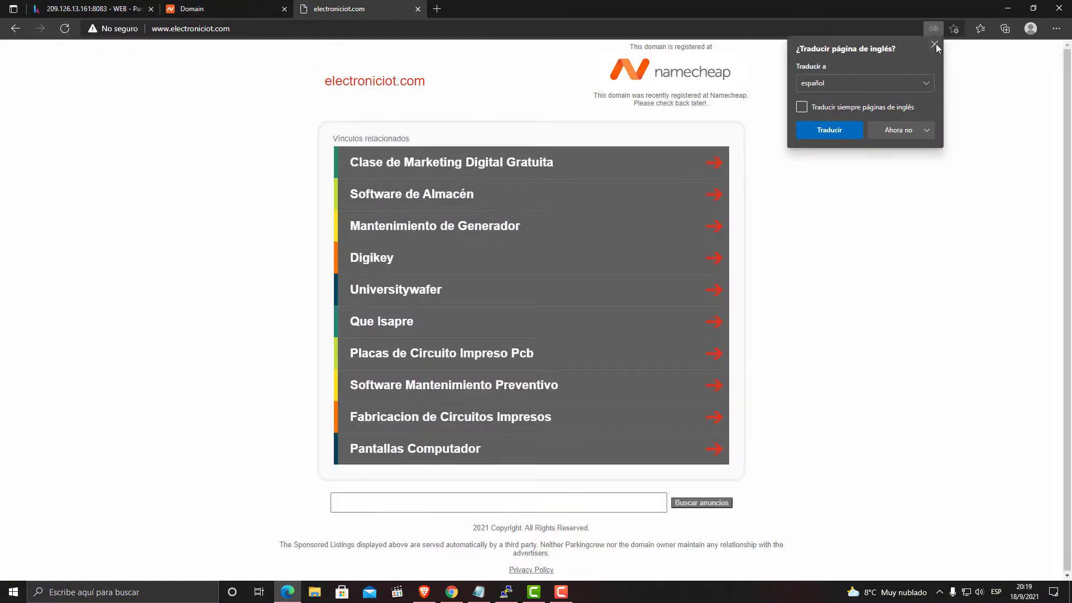
click(933, 43)
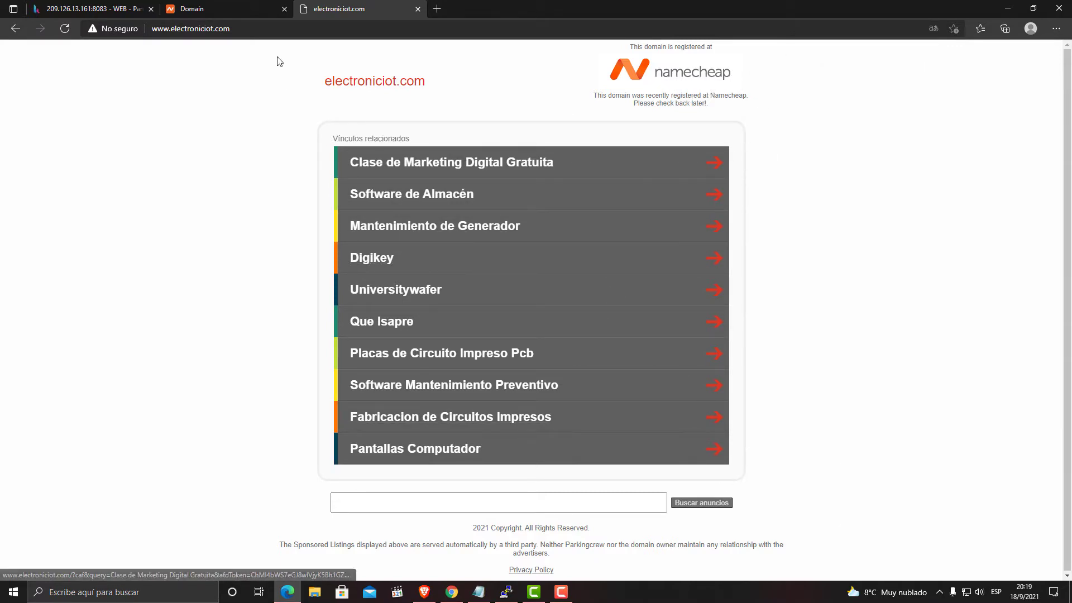
click(261, 31)
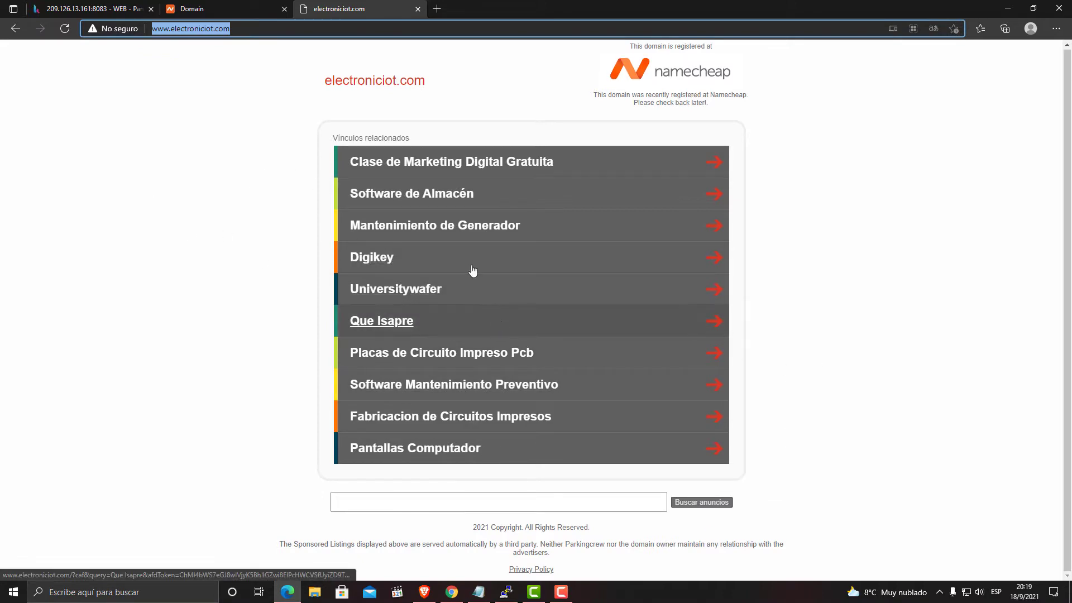
click(201, 93)
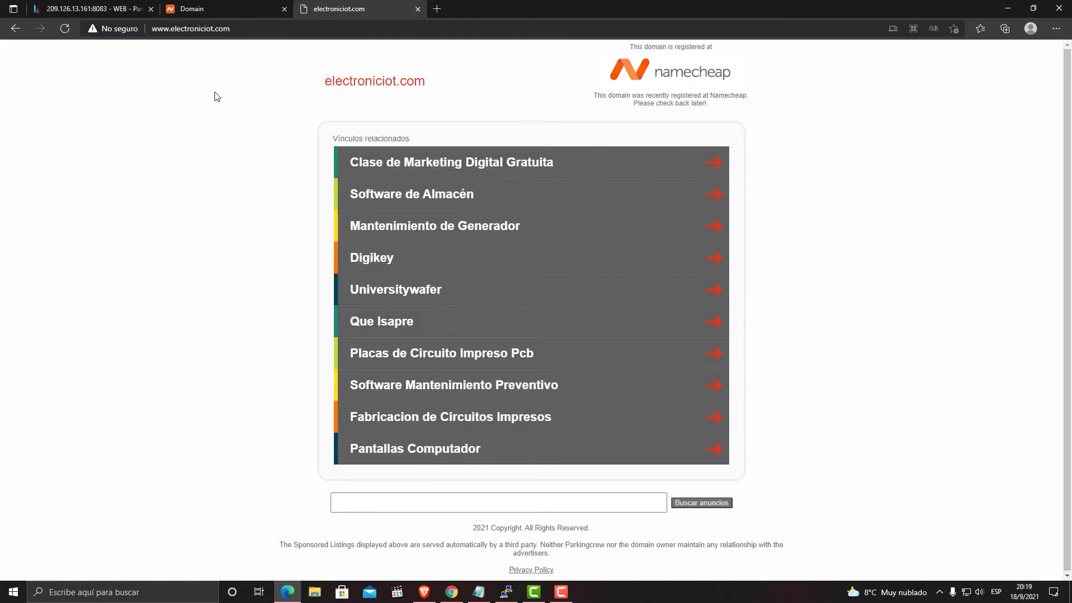
Compare the web domain's alias in the Hestia panel with the address of the electroniciot.com page
click(106, 15)
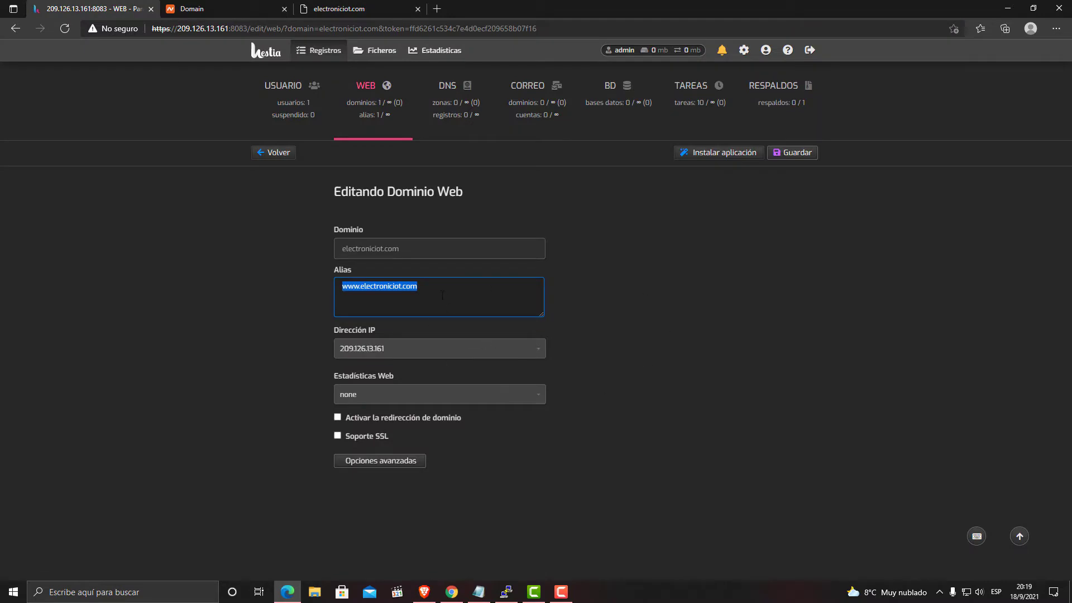
click(755, 337)
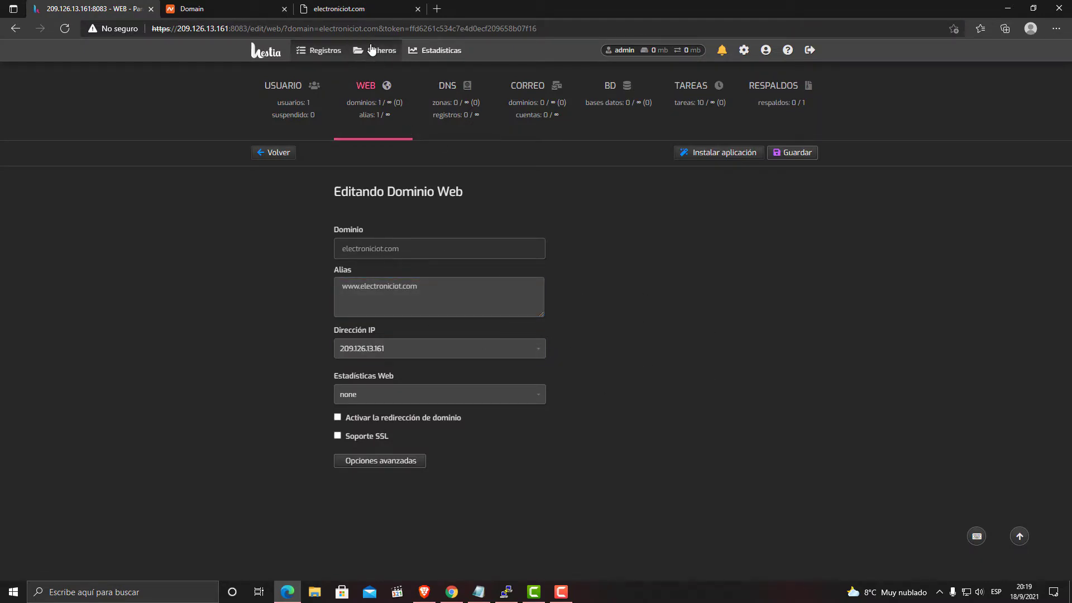
click(369, 9)
click(259, 27)
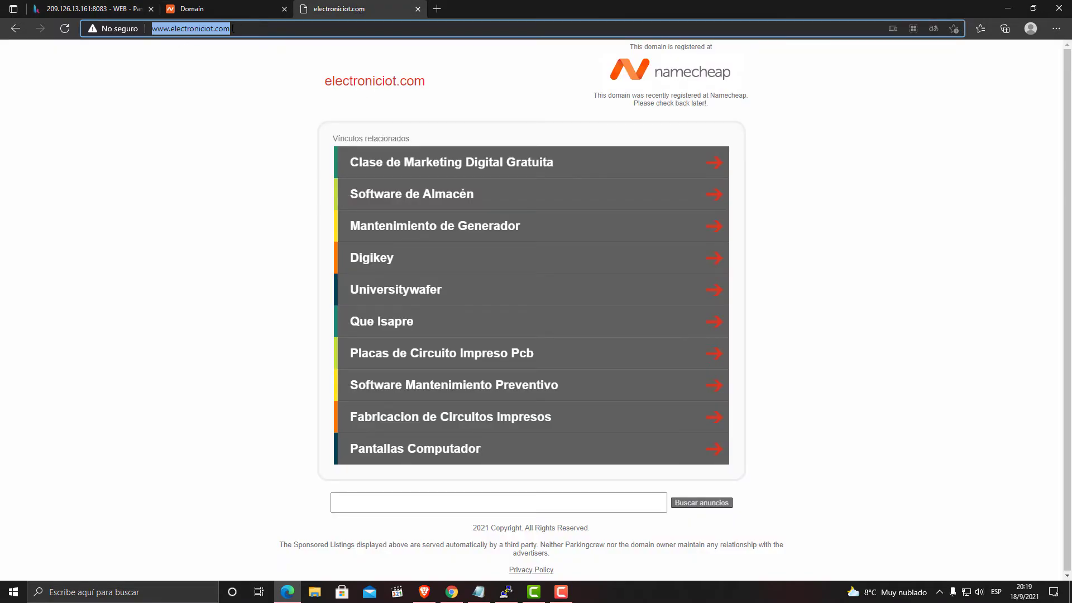
click(109, 8)
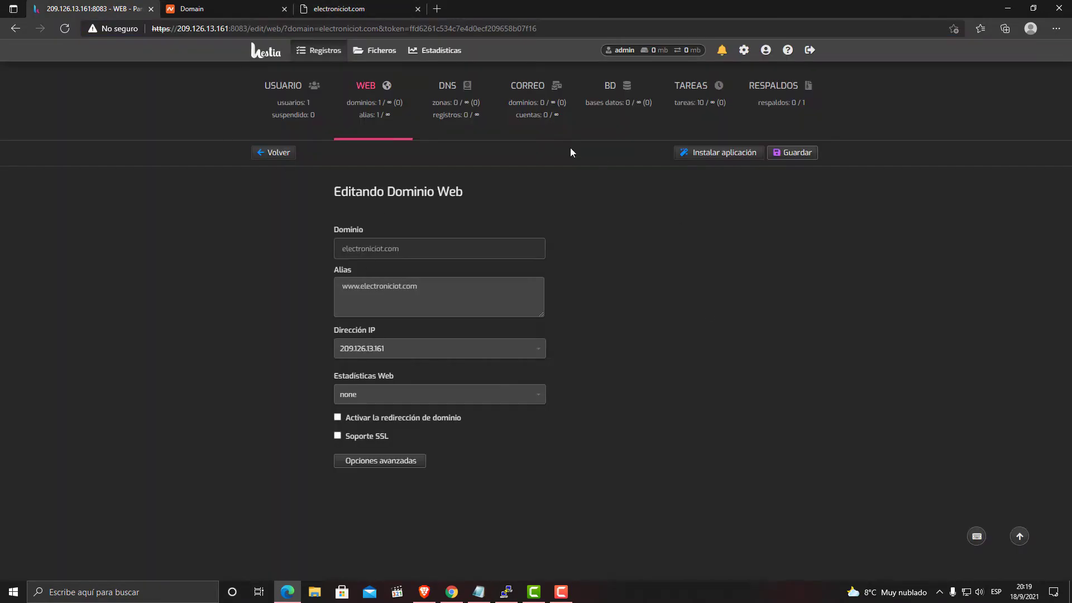
click(420, 313)
click(492, 230)
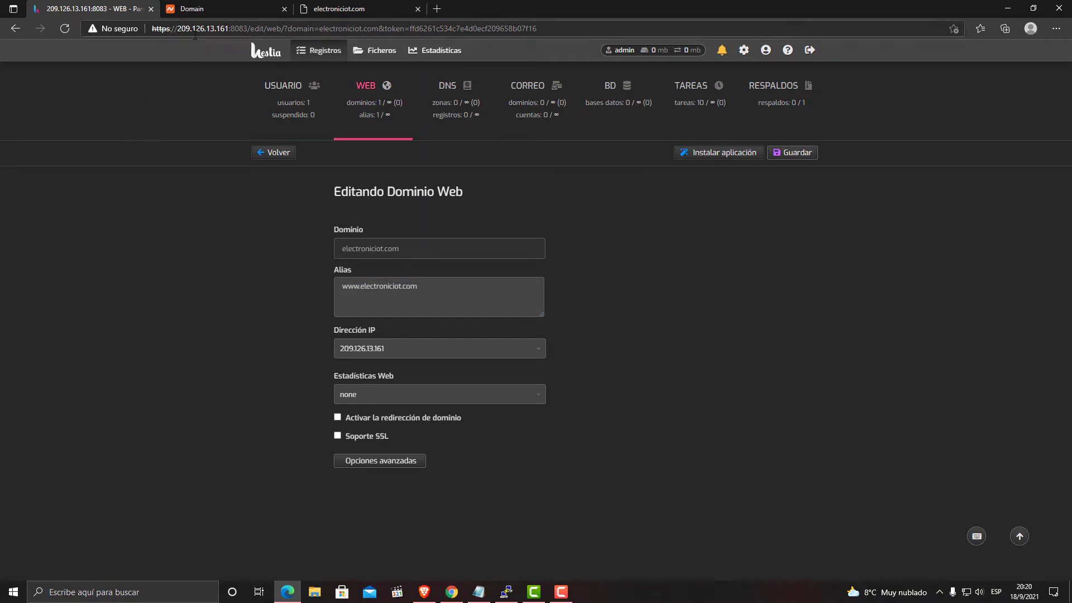
Open the Contabo customer control panel at my.contabo.com in a new tab and go to DNS Zone Management
click(436, 9)
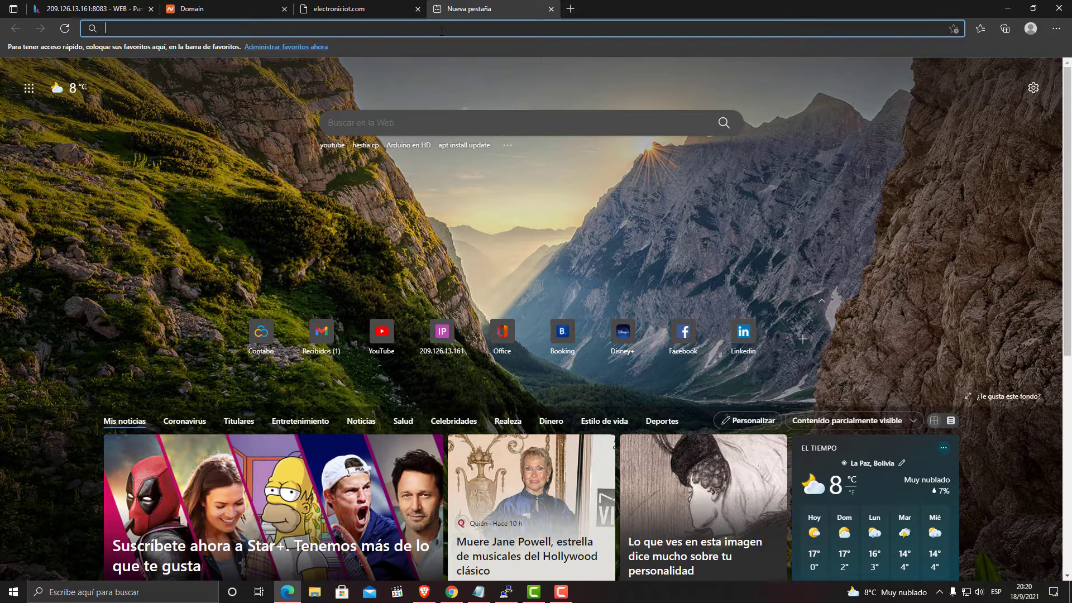
text(my)
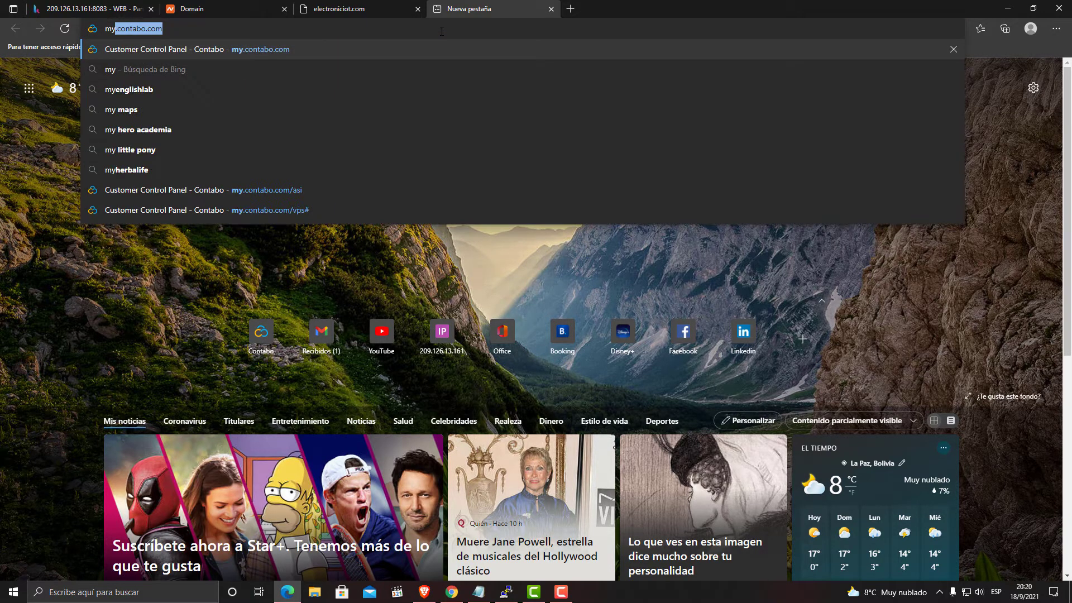
key(Return)
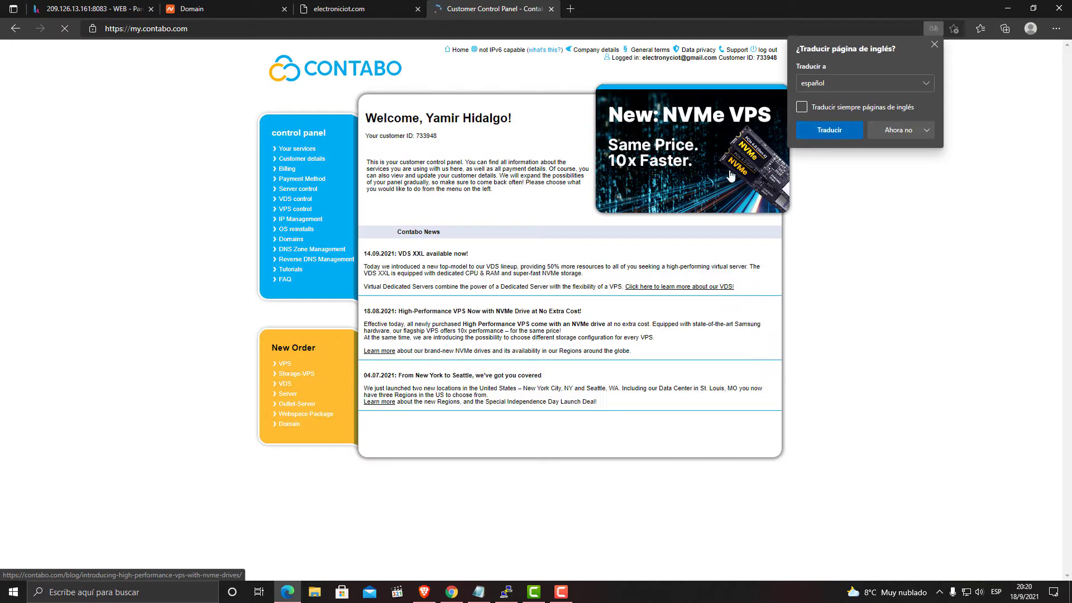
click(933, 45)
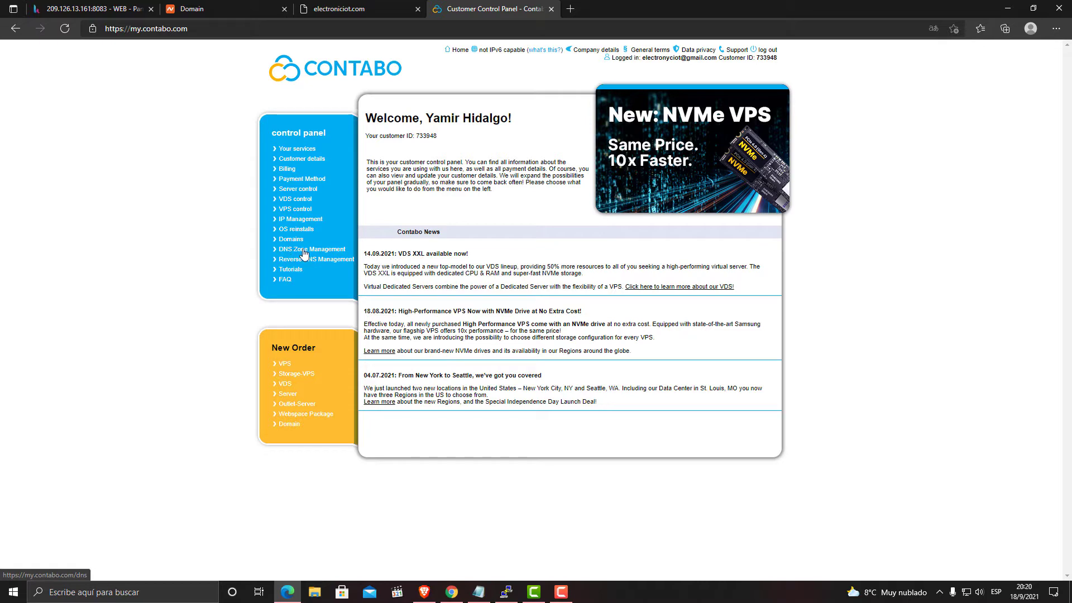
click(328, 252)
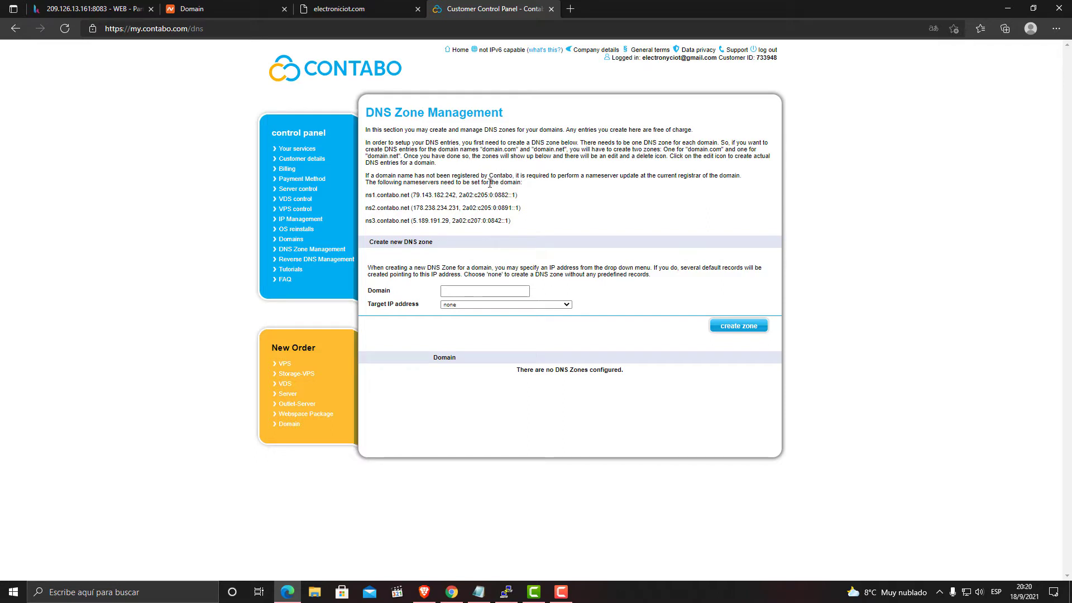
Copy the first nameserver name, ns1.contabo.net, from the DNS Zone Management instructions
drag(371, 197, 407, 195)
right_click(392, 195)
click(426, 205)
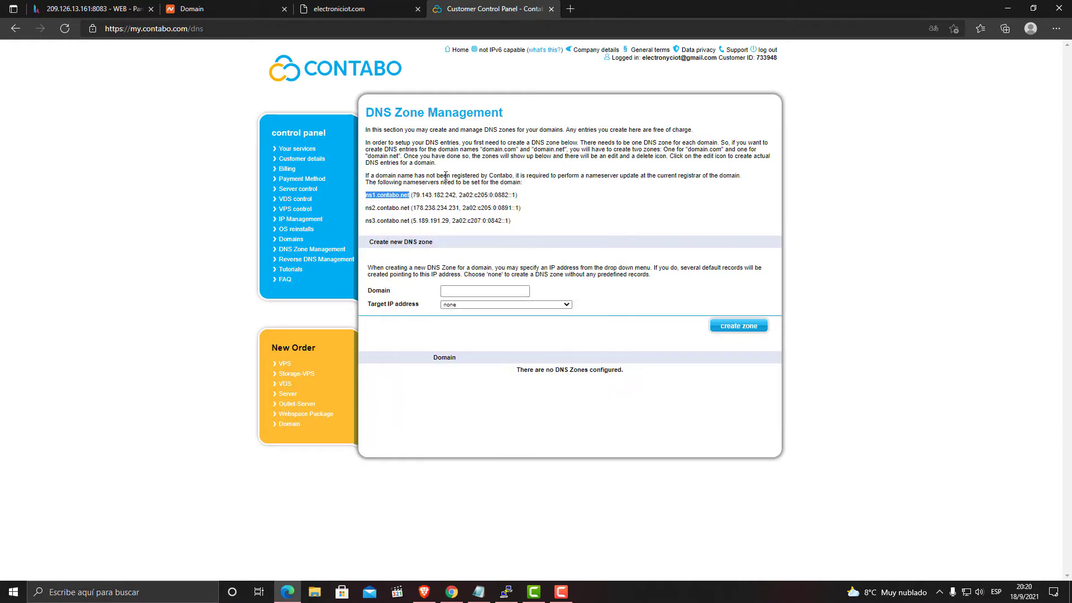
Switch to Namecheap and open the management page of electroniciot.com from the account's recently active domains
key(ctrl+2)
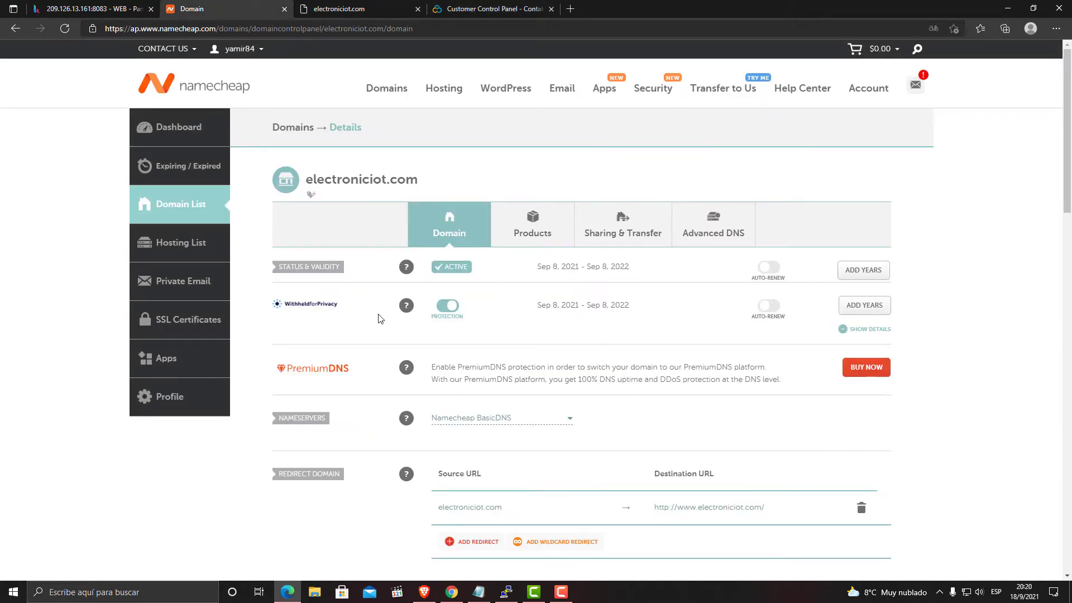
scroll(393, 172, down, 9)
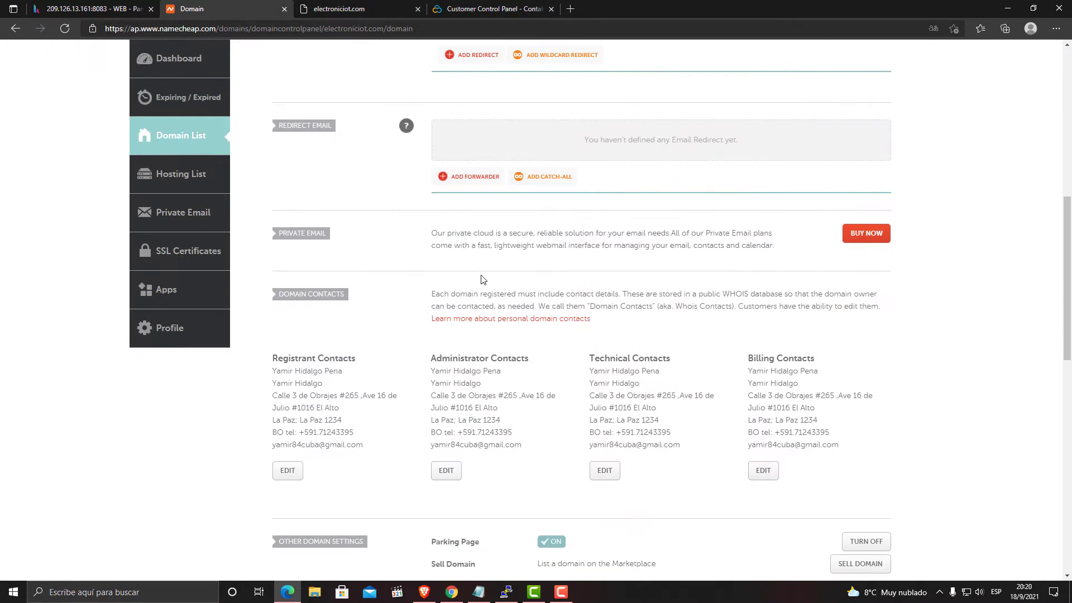
scroll(239, 185, up, 9)
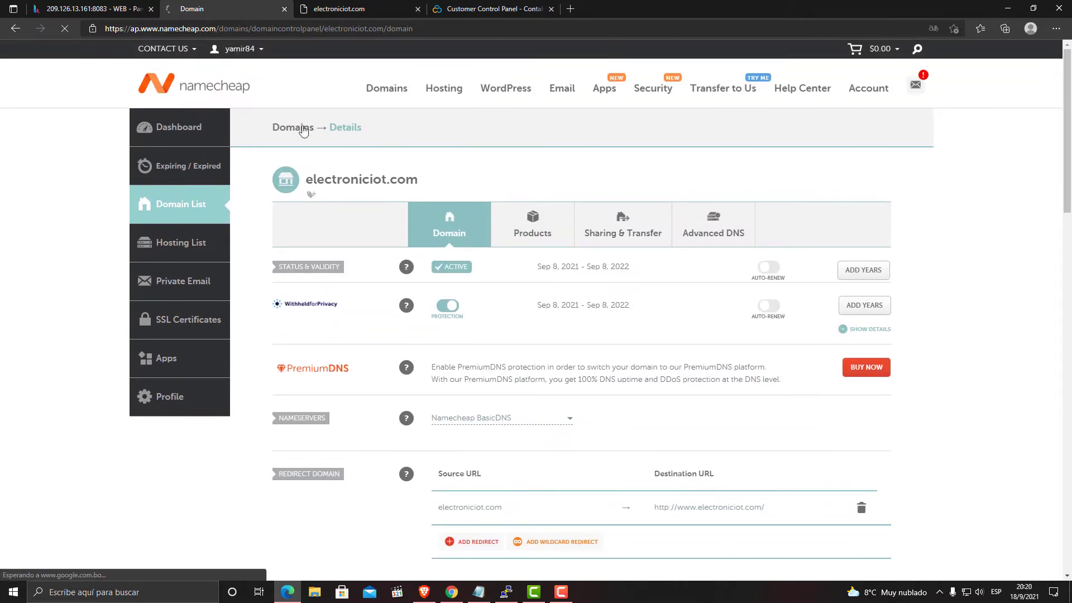
click(676, 211)
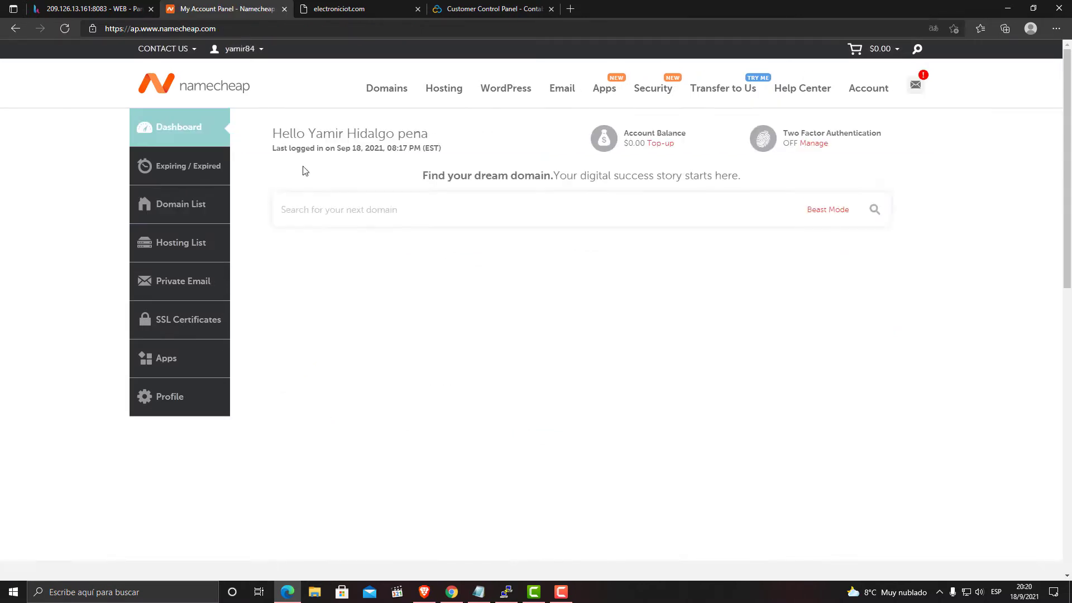
scroll(897, 273, down, 4)
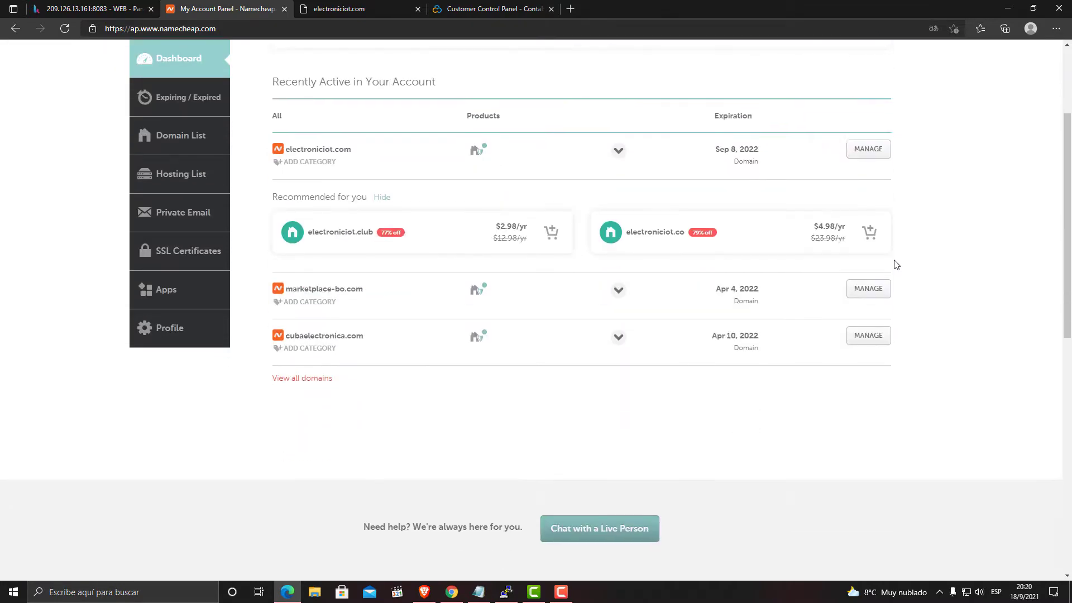
scroll(302, 251, up, 1)
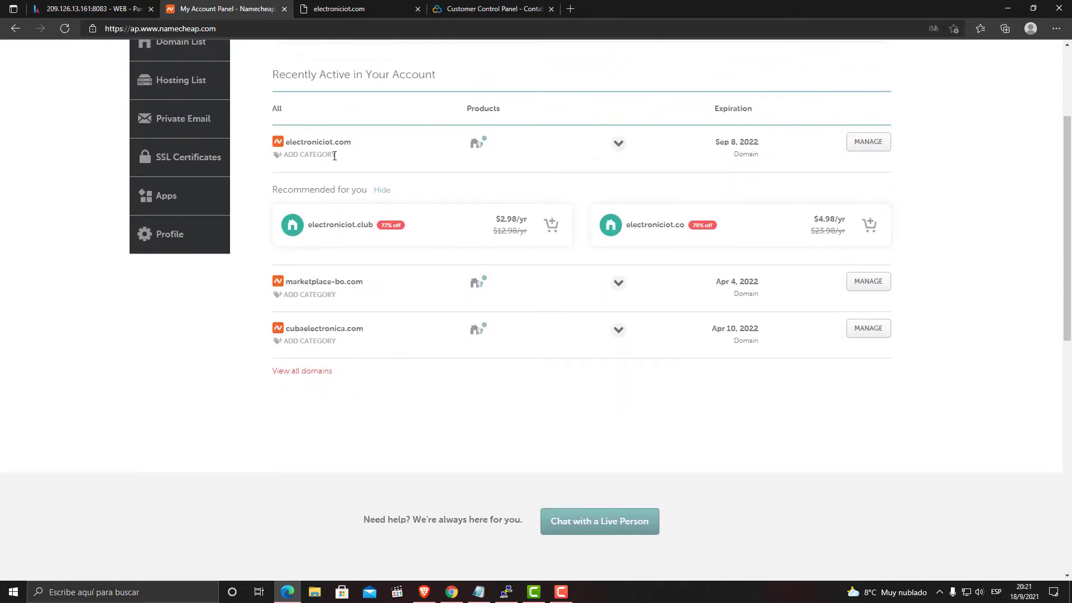
drag(285, 143, 351, 142)
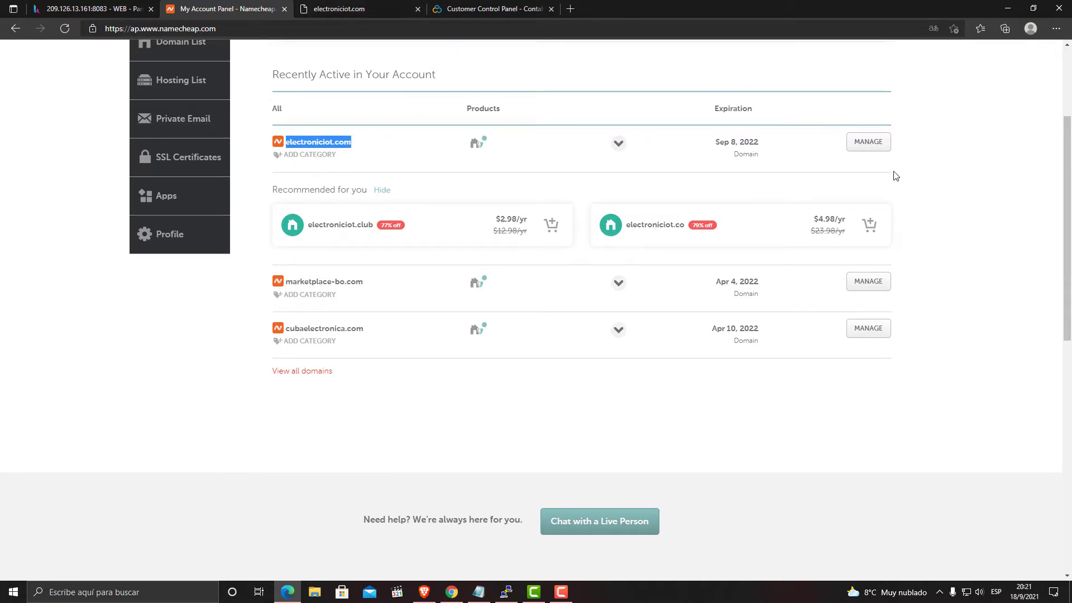
click(875, 146)
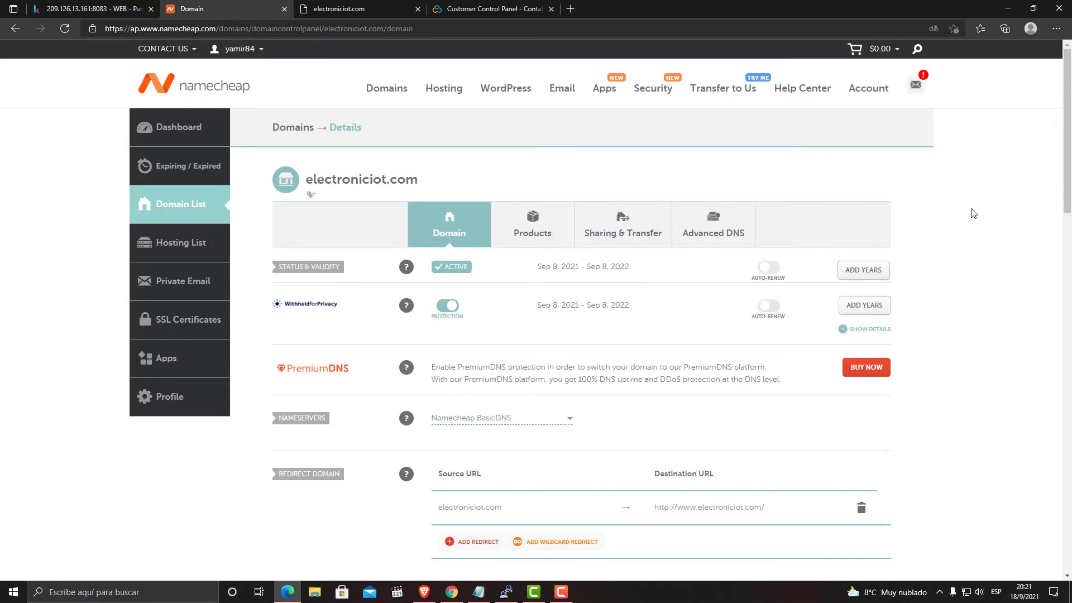
Set the domain's nameservers to Custom DNS, add a third entry, and paste ns1.contabo.net into all three
scroll(625, 304, down, 3)
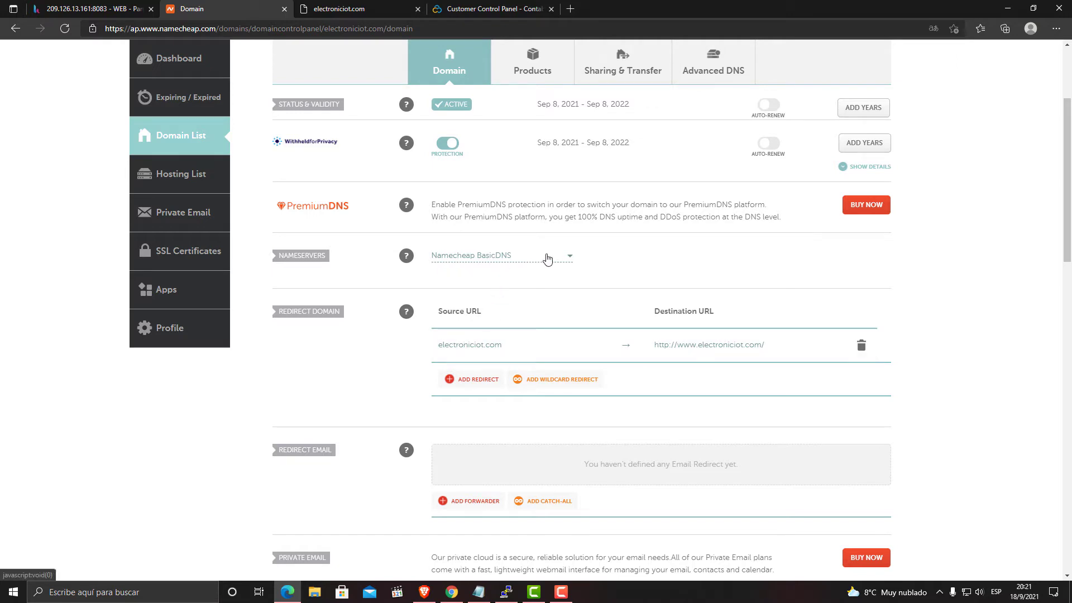
click(569, 260)
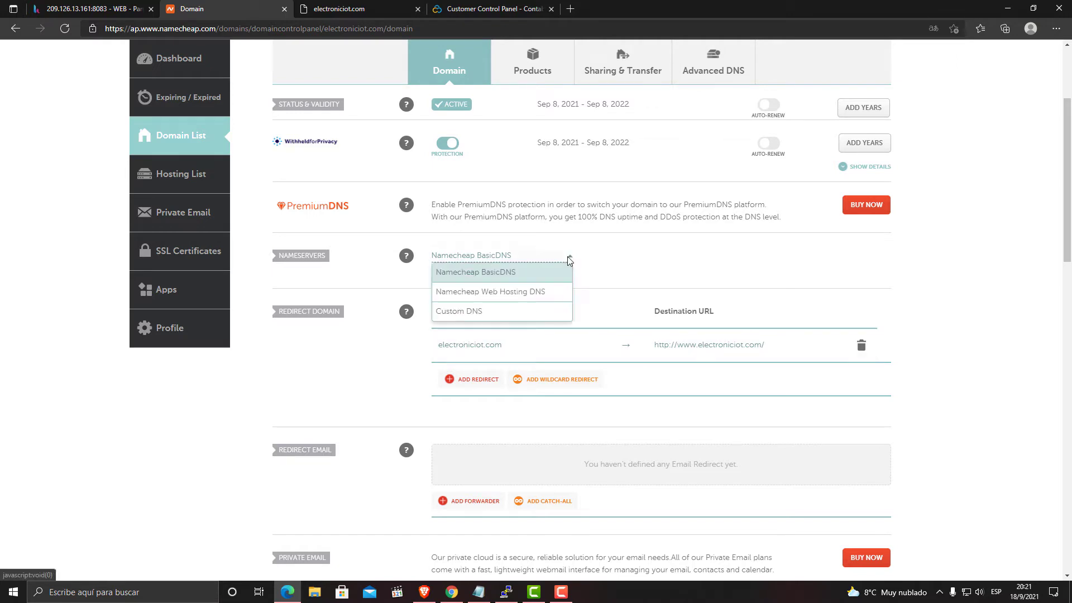
click(459, 311)
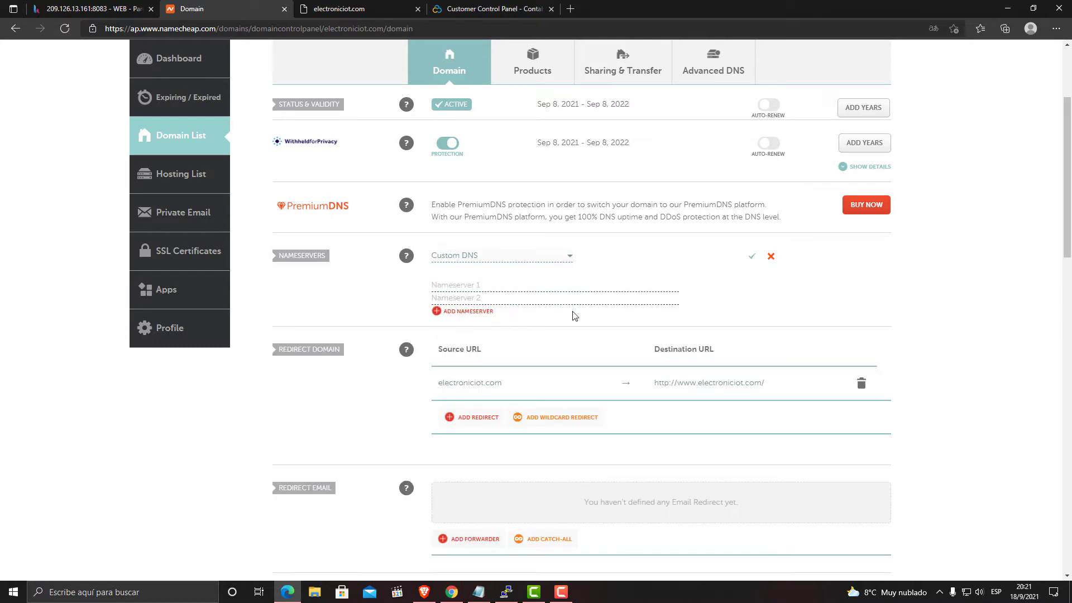
click(505, 286)
key(ctrl+v)
click(484, 306)
key(ctrl+v)
click(456, 311)
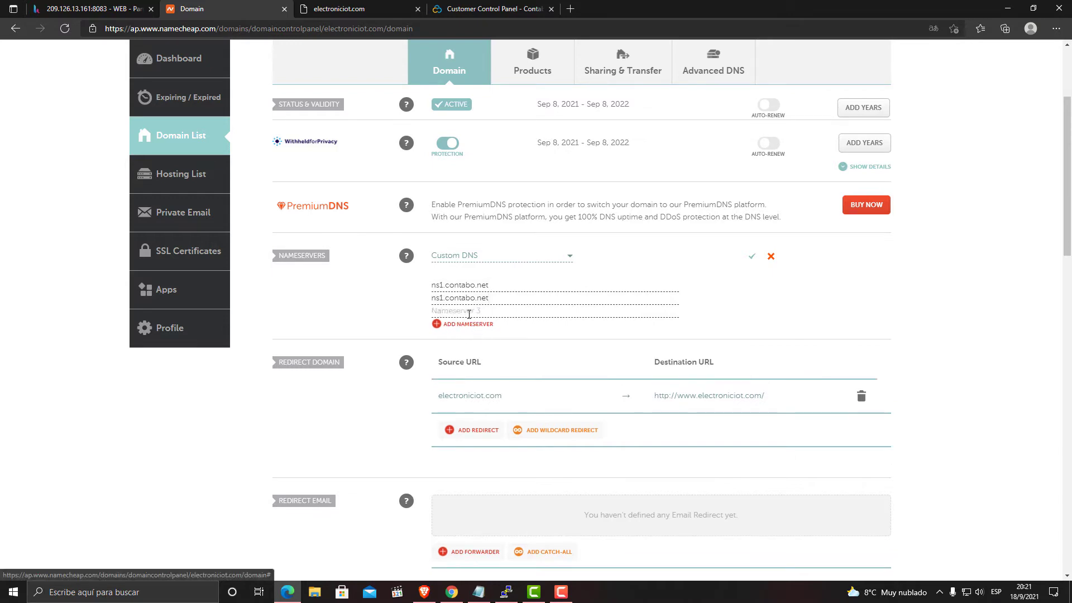
click(459, 308)
key(ctrl+v)
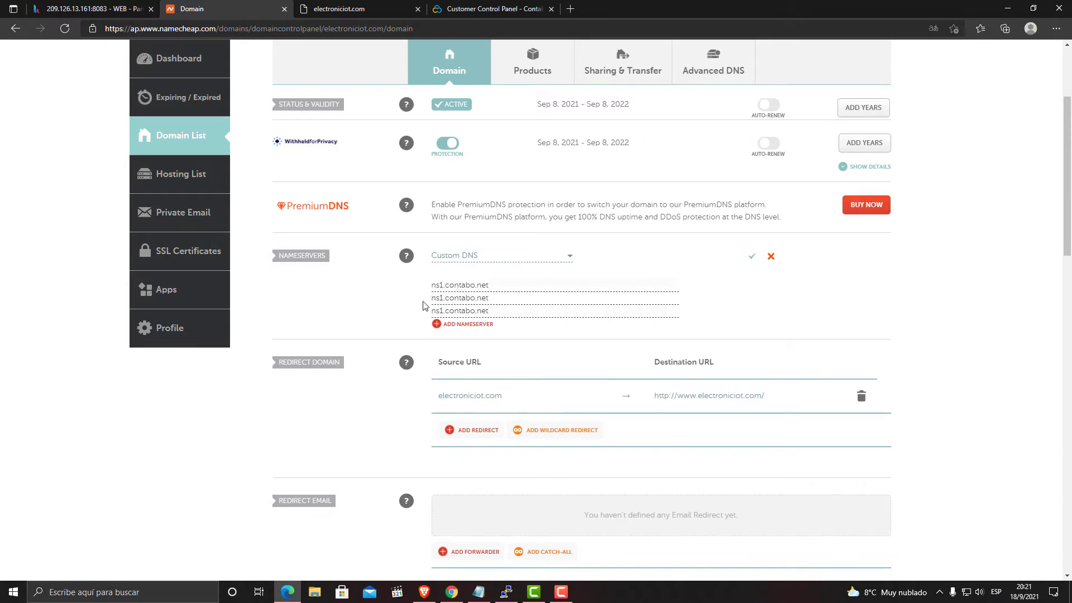
Change the second and third nameservers to ns2.contabo.net and ns3.contabo.net, matching Contabo's list, and save them
key(BackSpace)
text(2)
key(BackSpace)
text(3)
click(466, 6)
click(420, 217)
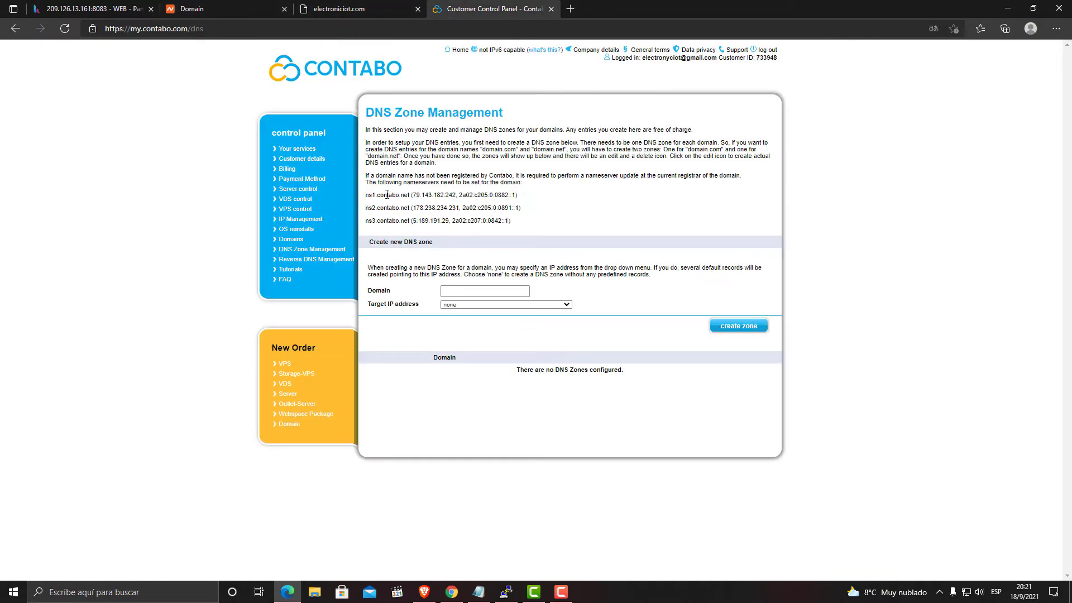
click(222, 8)
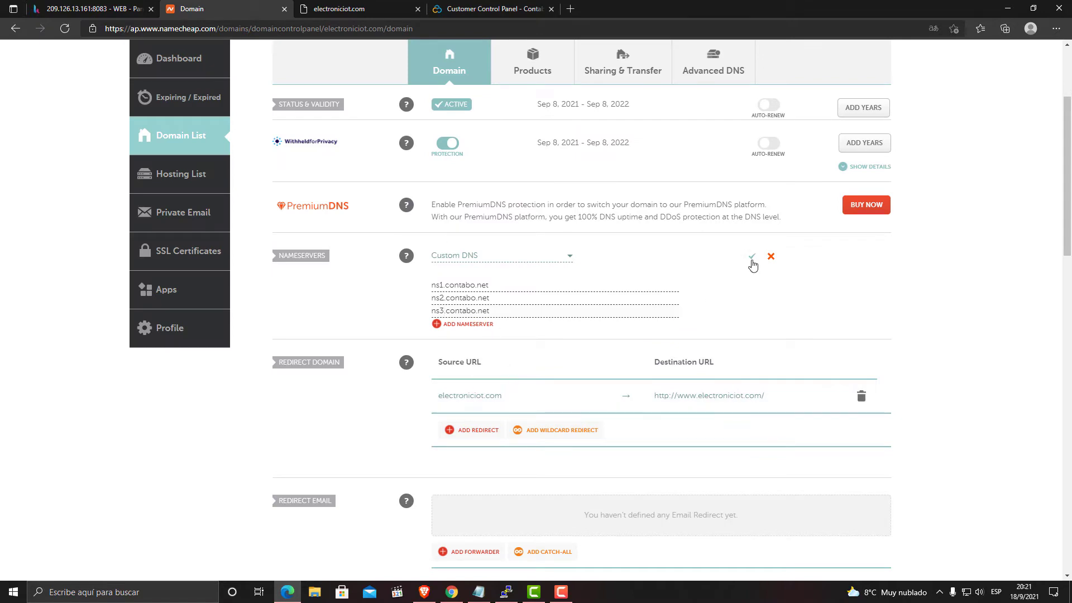
click(752, 258)
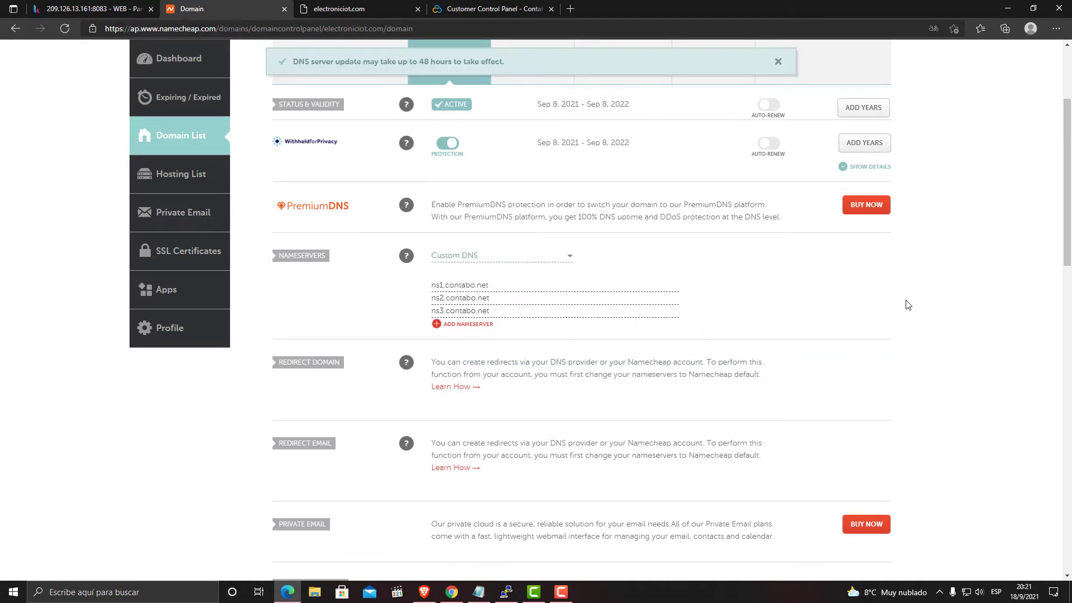
scroll(607, 312, up, 3)
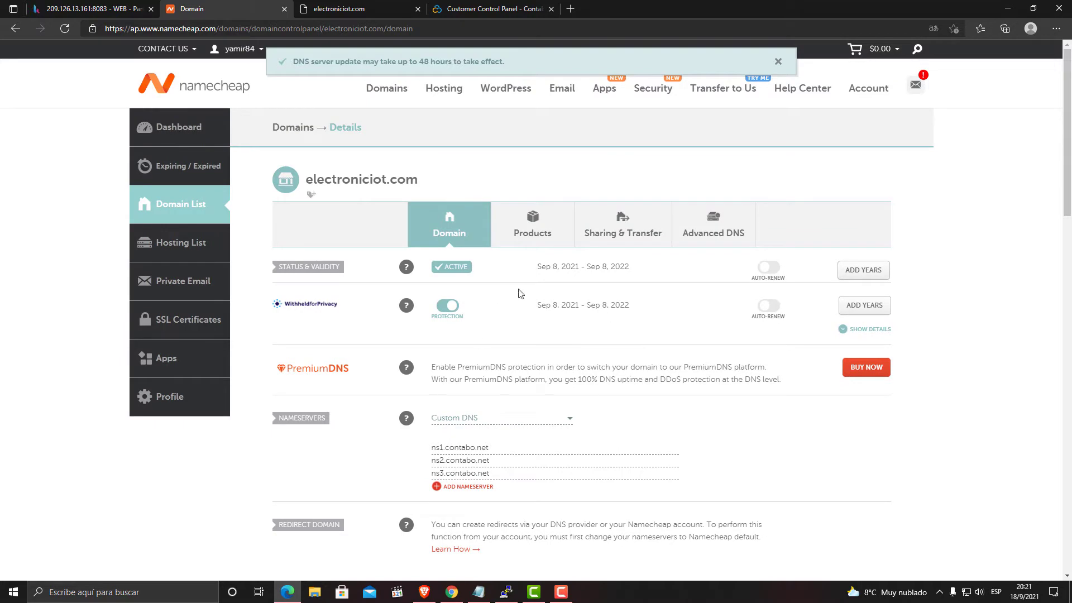
scroll(558, 345, down, 7)
scroll(476, 243, up, 8)
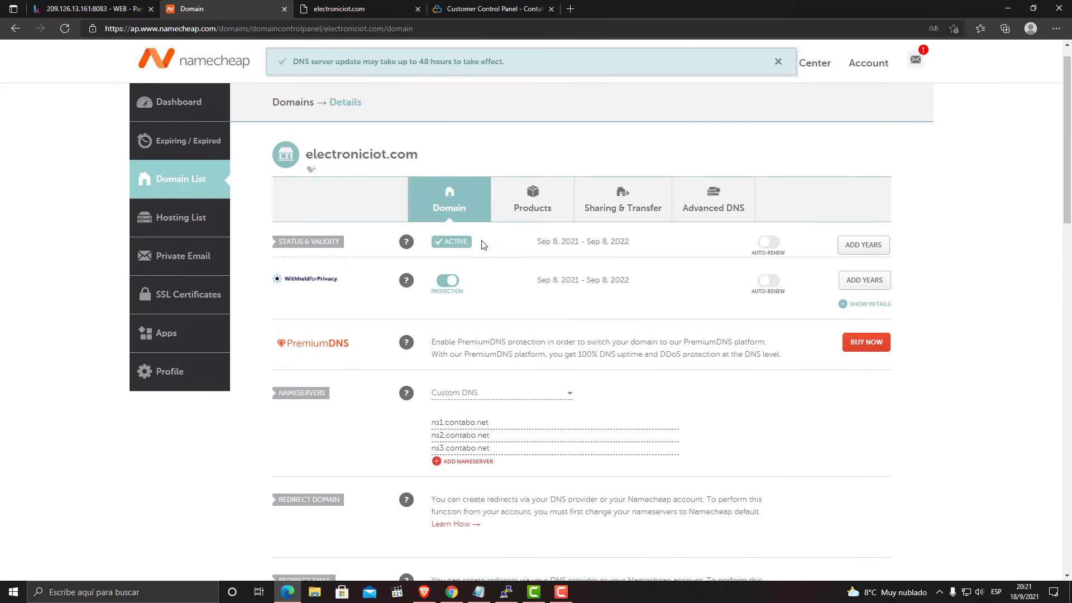
click(392, 8)
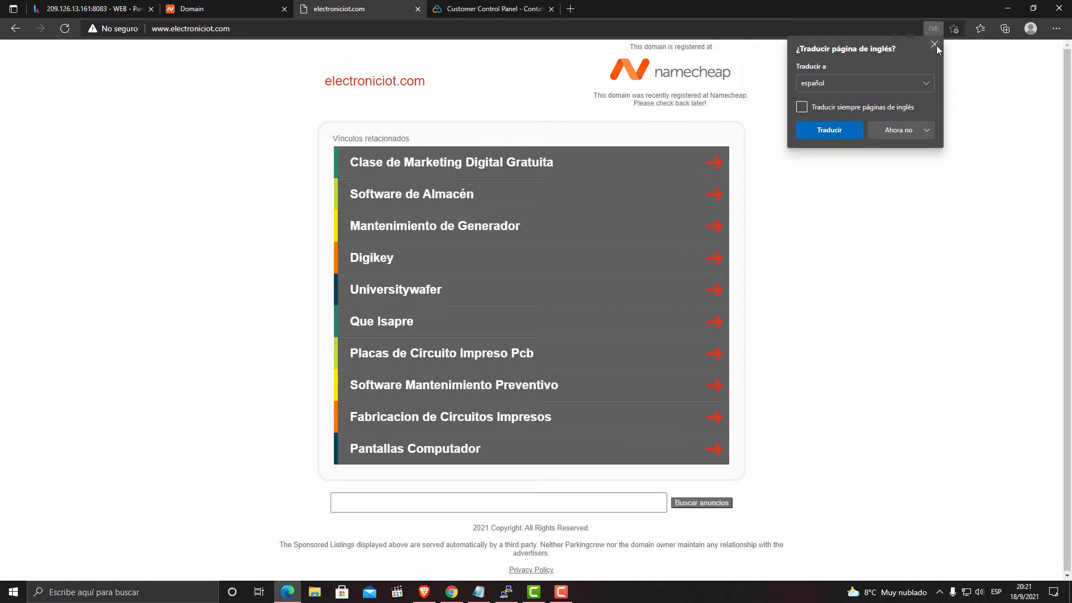
Dismiss the translation offer, recheck the website and its Hestia web domain settings, and return to Contabo's DNS Zone Management page
click(935, 45)
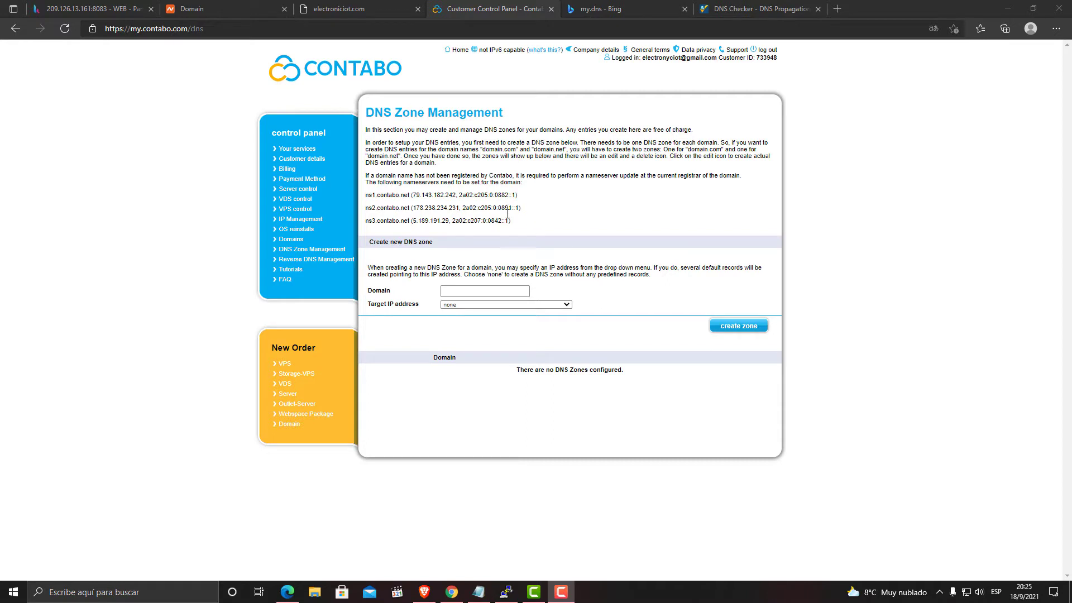
click(344, 8)
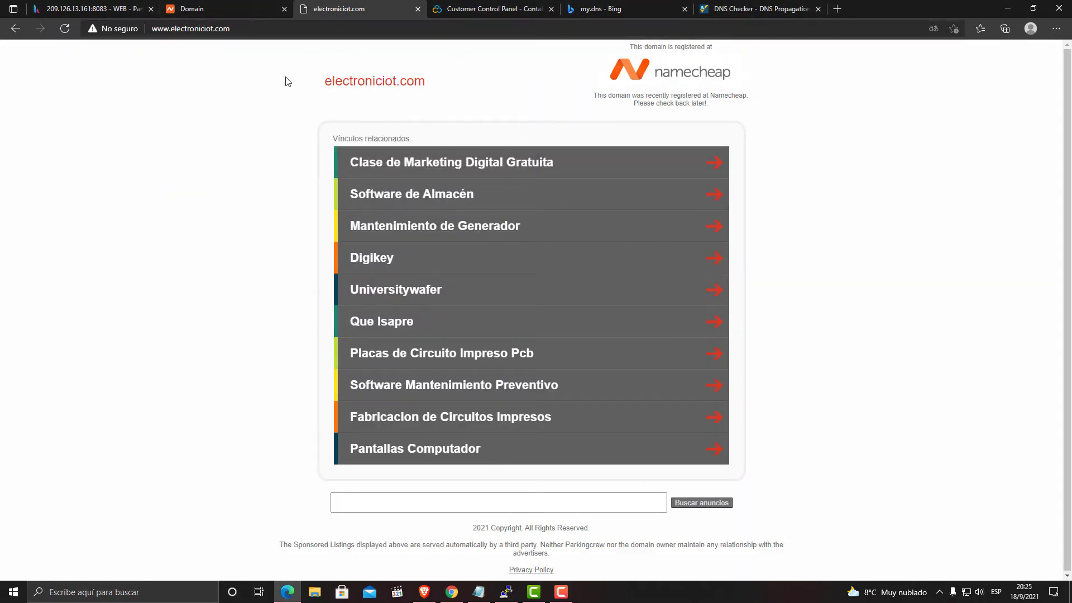
click(93, 15)
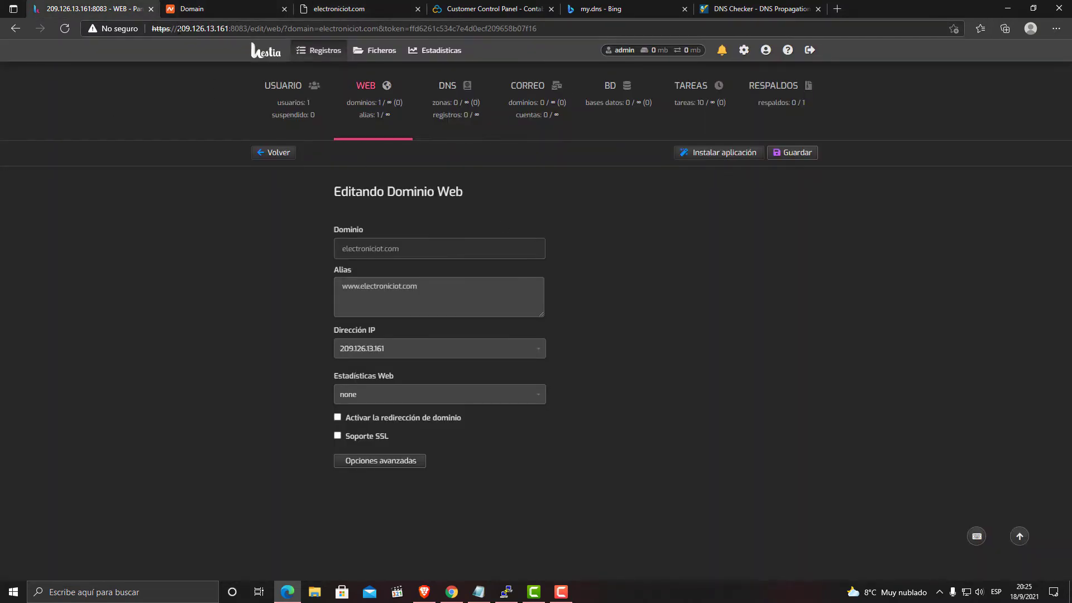
click(475, 13)
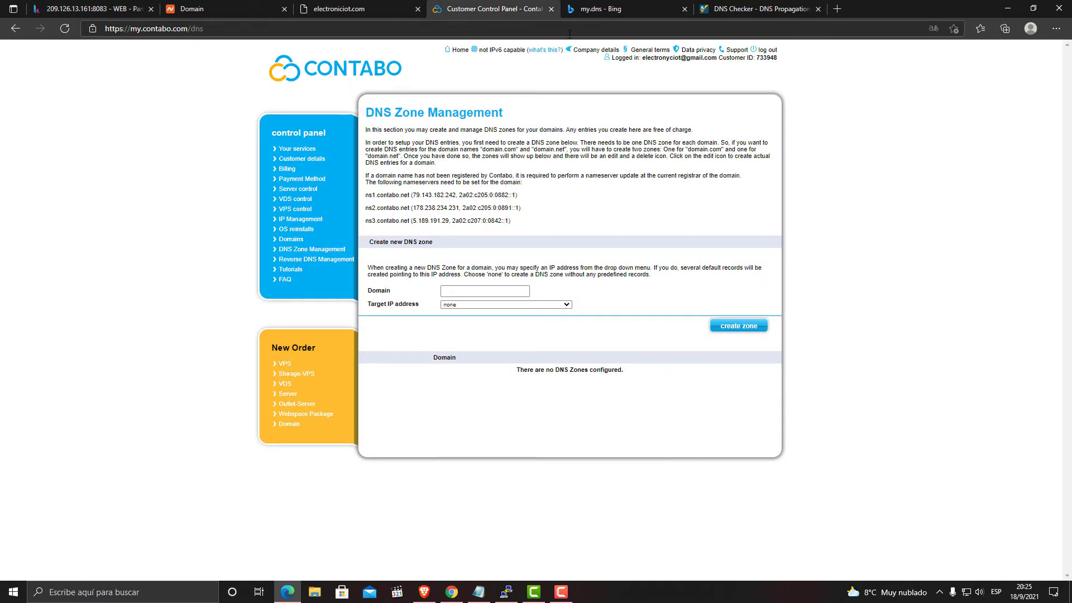
click(306, 250)
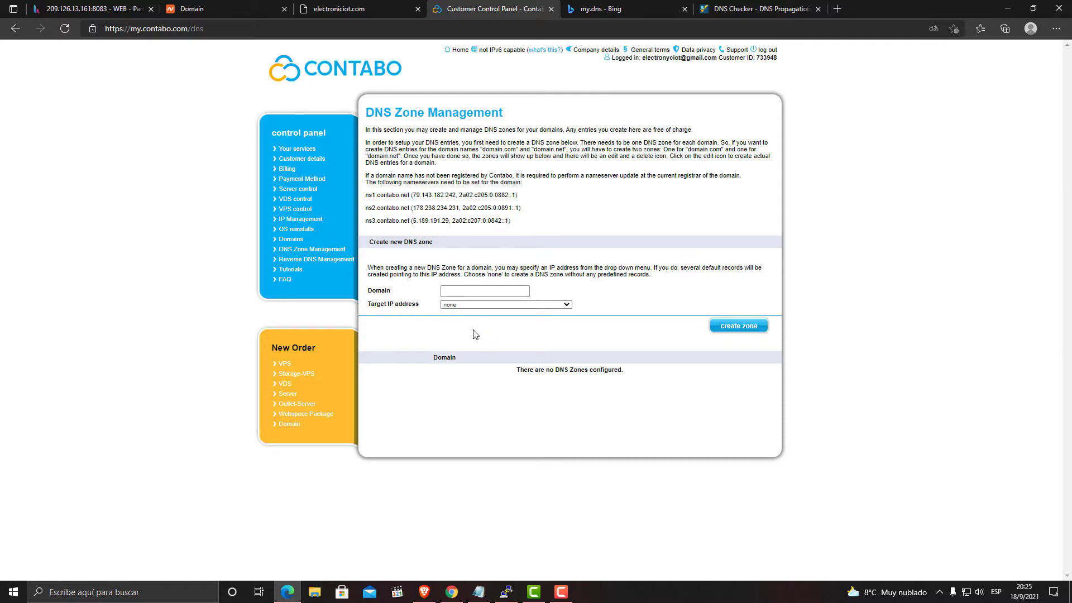
Compare Contabo's three listed nameservers with the custom DNS entries set for electroniciot.com in Namecheap
click(461, 295)
drag(369, 193, 529, 222)
click(225, 10)
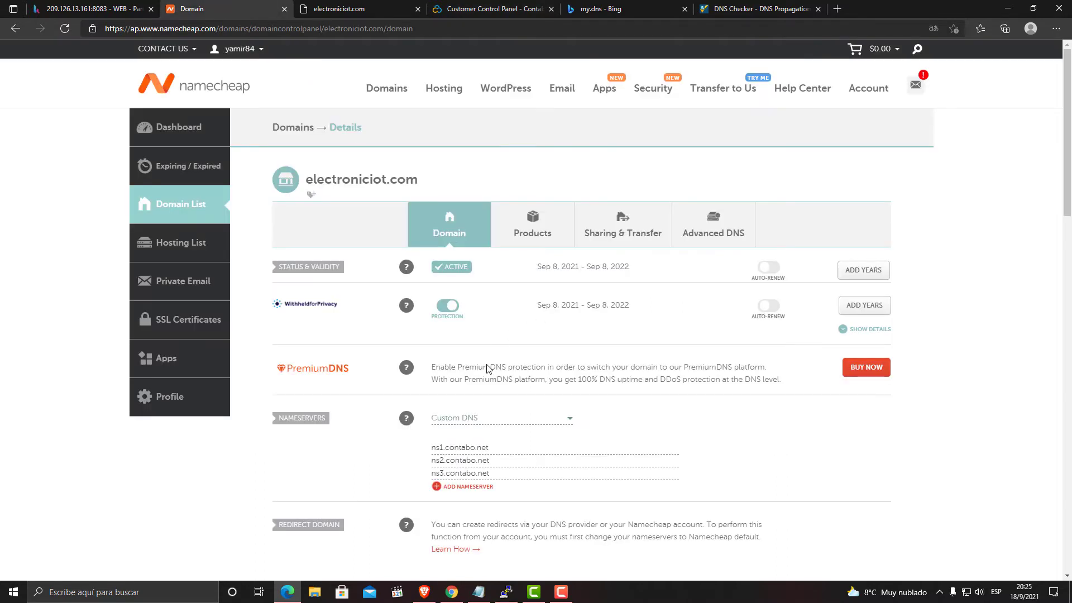
scroll(486, 368, down, 3)
scroll(510, 407, up, 3)
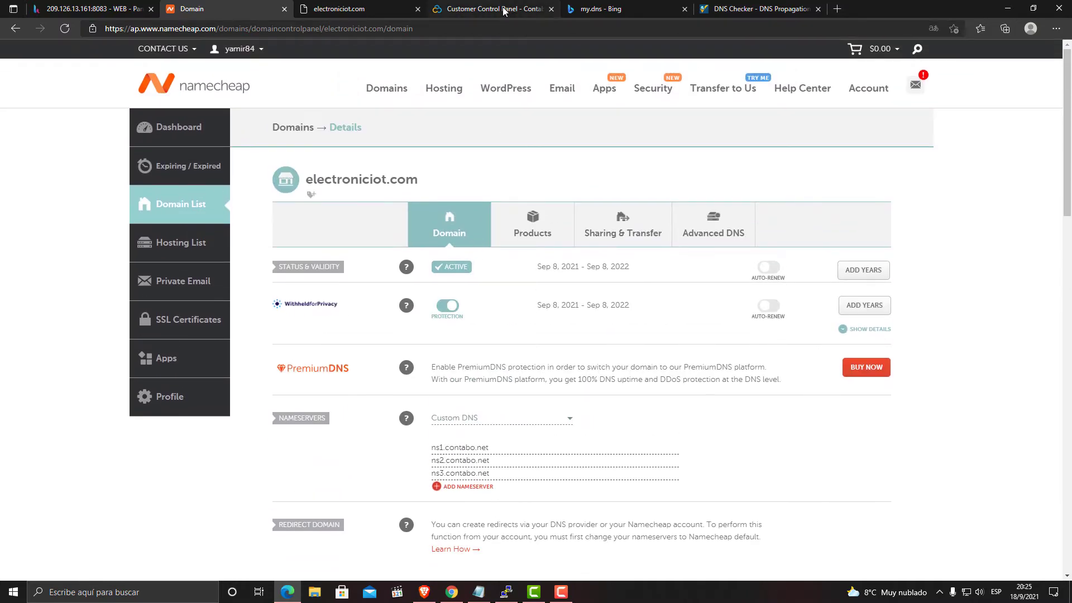
click(503, 10)
click(459, 290)
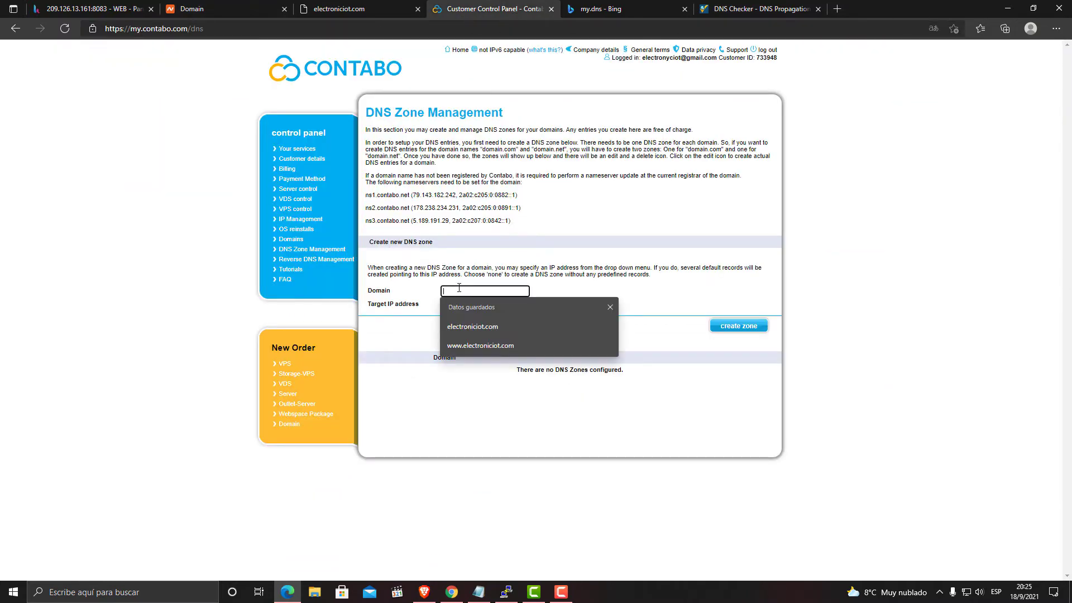
click(477, 346)
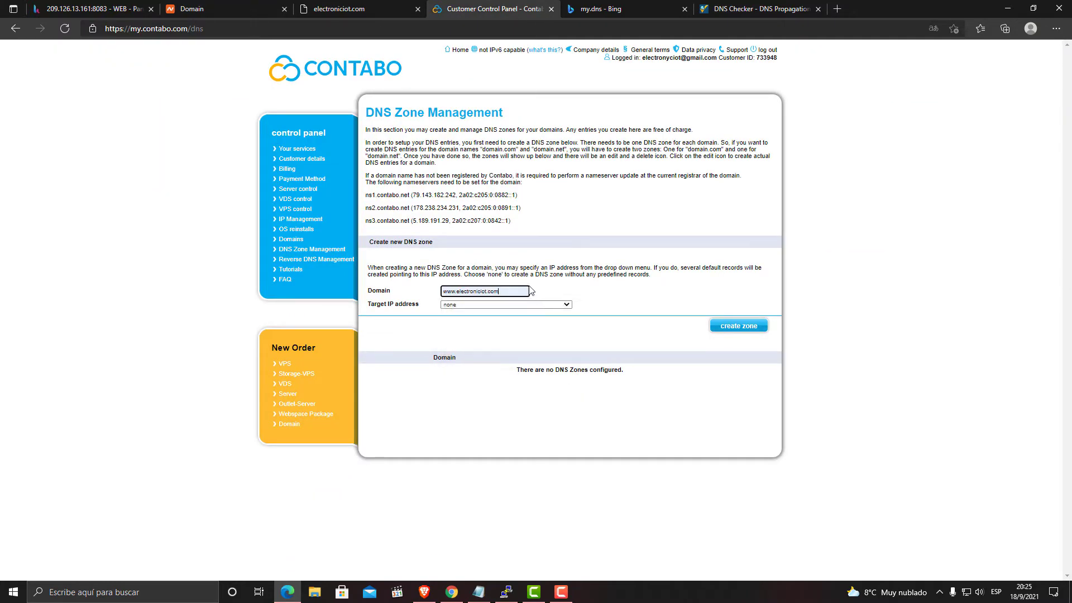
click(477, 307)
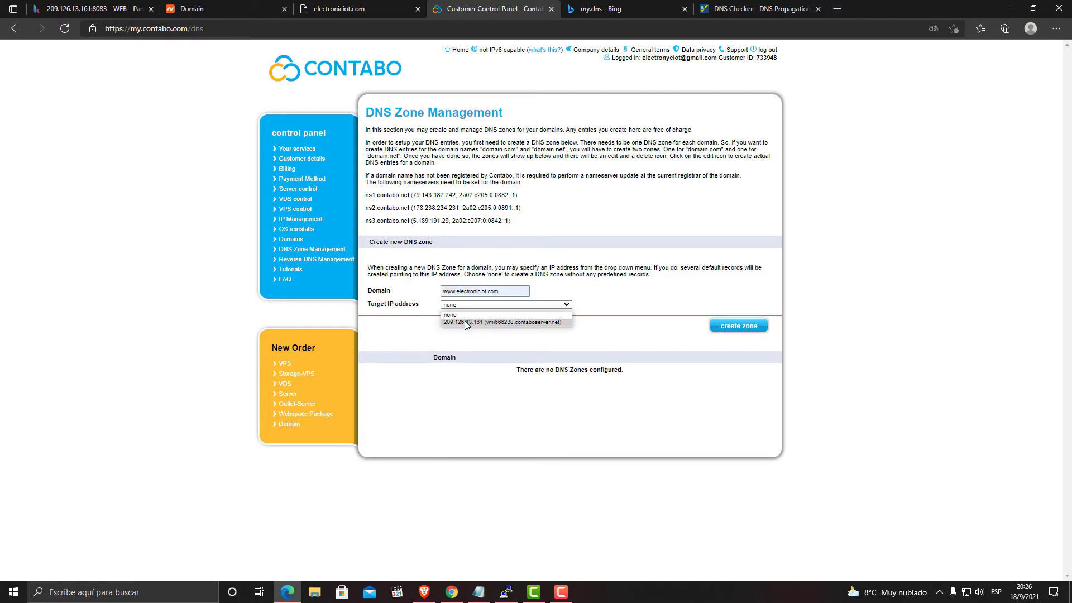
click(464, 321)
click(740, 327)
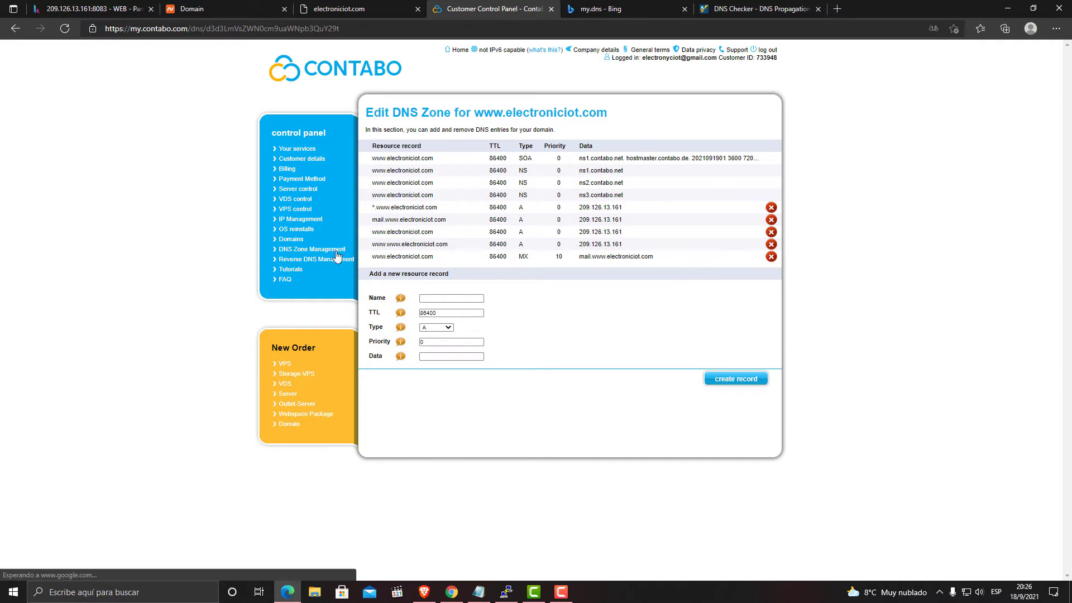
Create a second DNS zone for electroniciot.com without the www prefix, also targeting 209.126.13.161
click(469, 291)
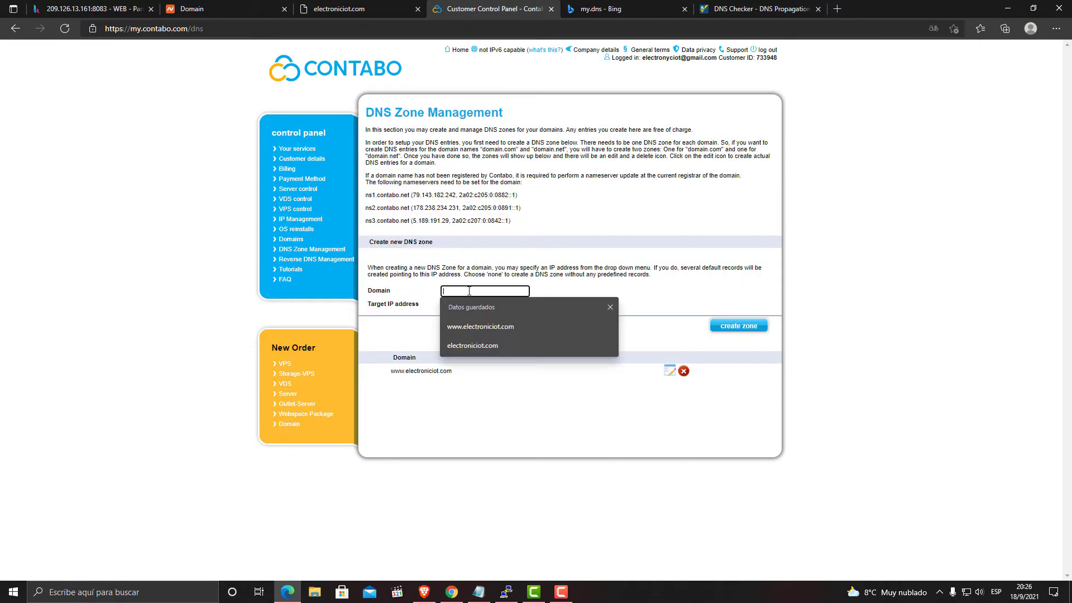
click(472, 345)
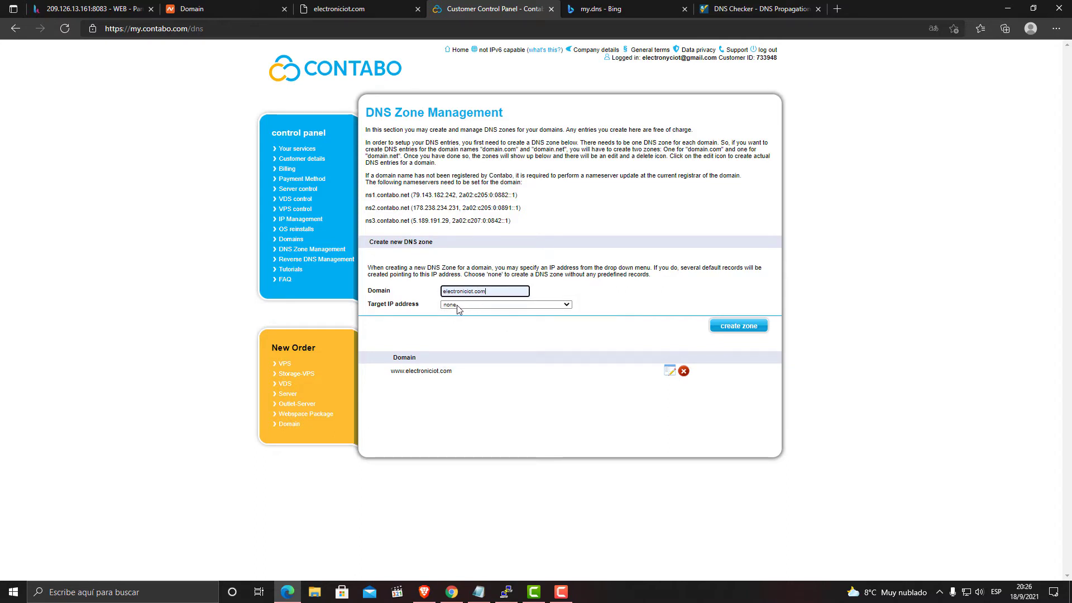
click(458, 307)
click(469, 326)
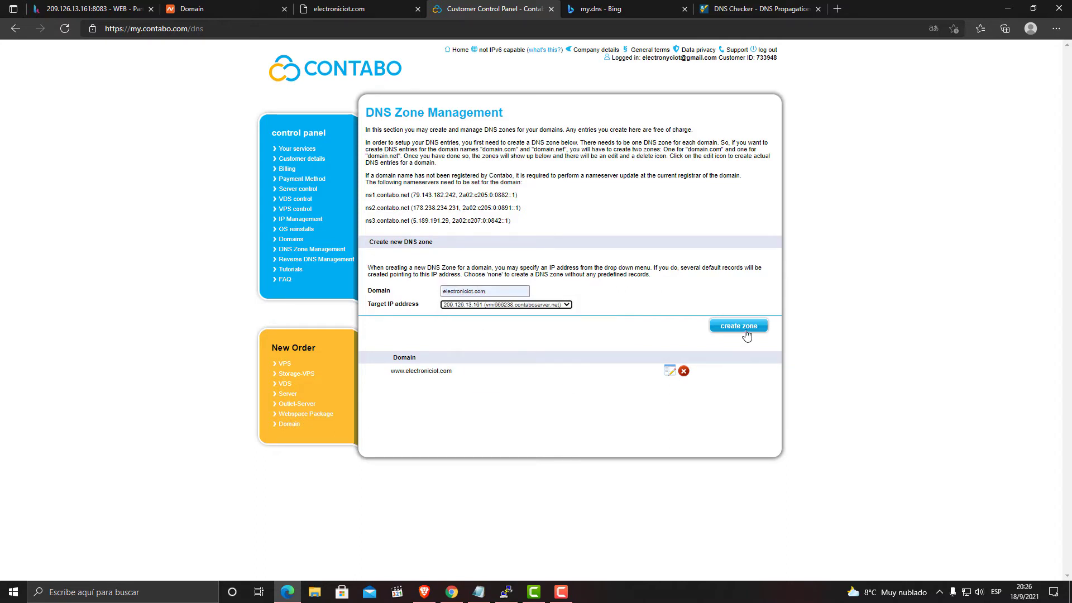
click(766, 330)
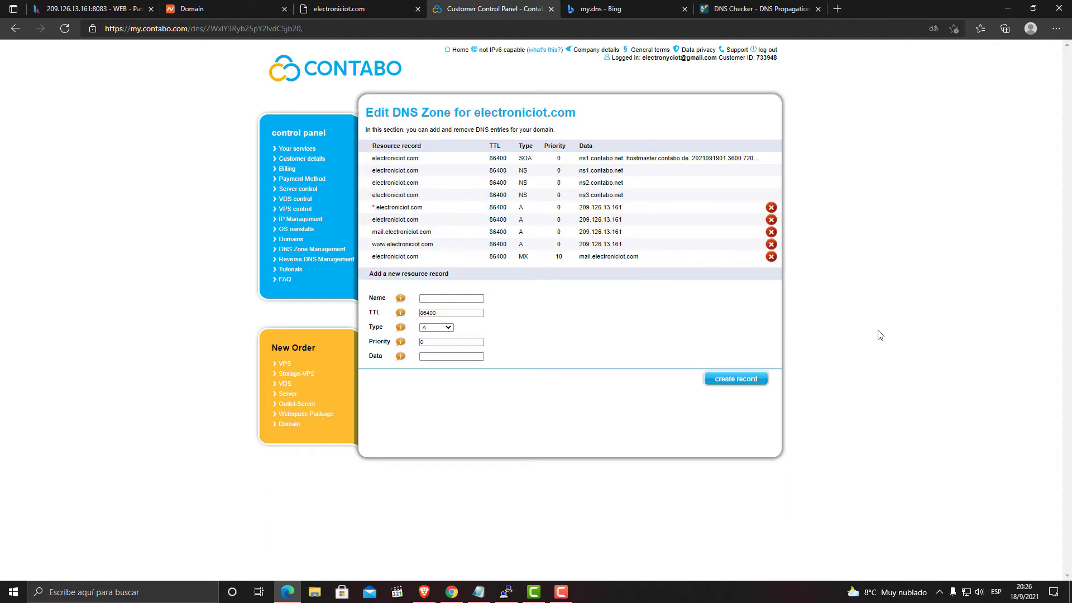
click(304, 249)
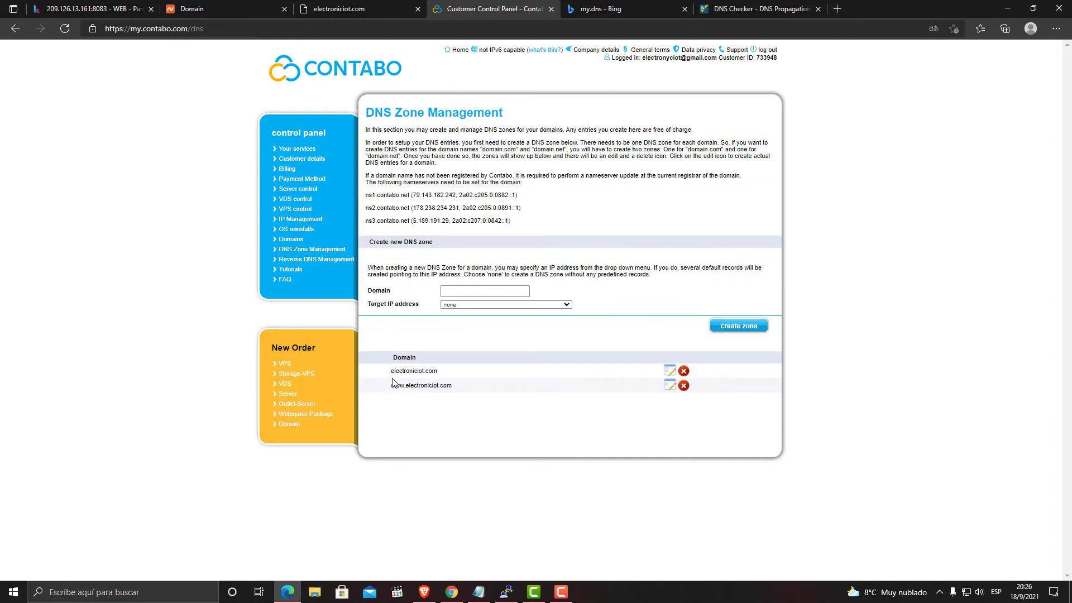
drag(423, 387, 462, 393)
click(418, 384)
click(492, 424)
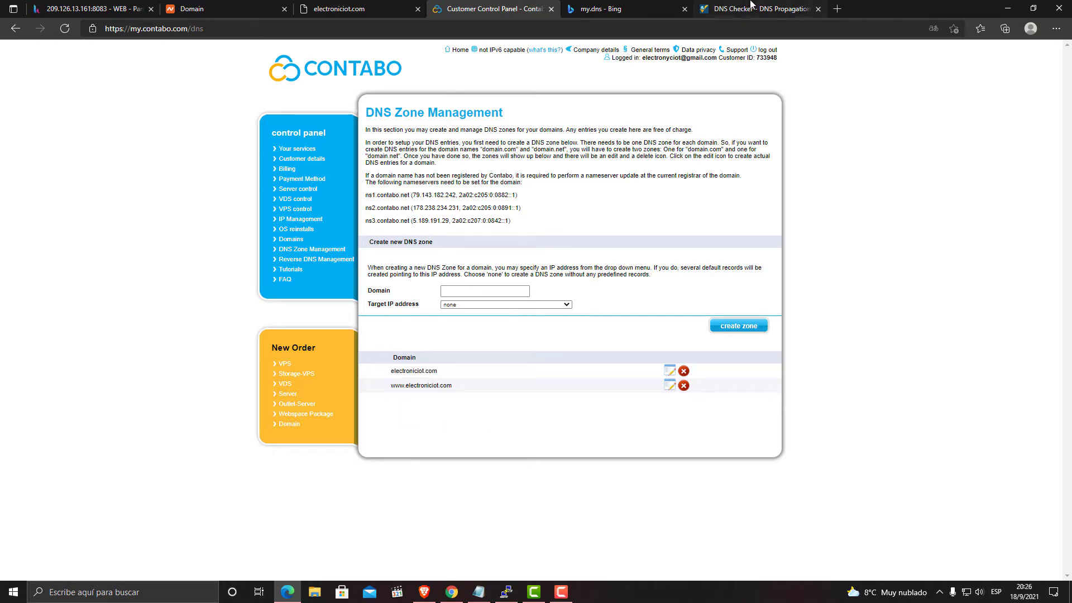
Close the my.dns Bing search results and bring up the whatsmydns.net DNS propagation checker
click(734, 10)
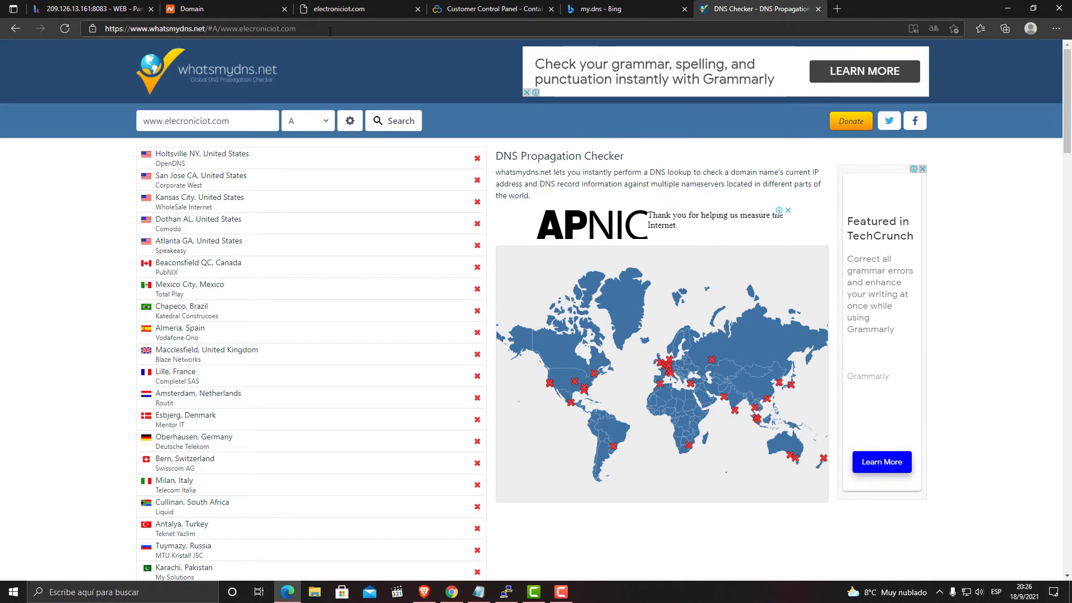
key(ctrl+shift+Tab)
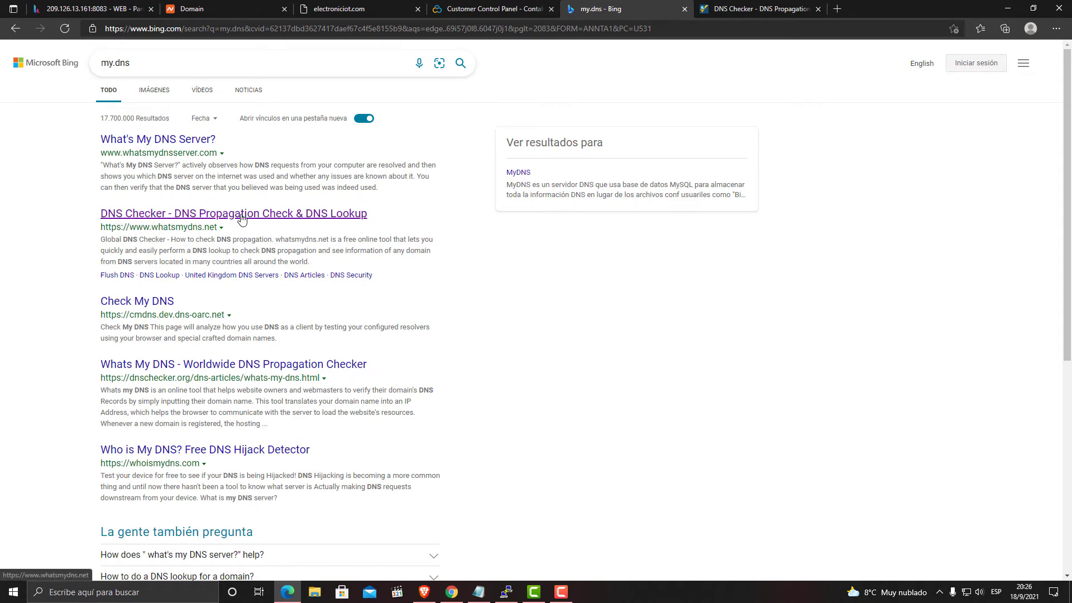
click(684, 9)
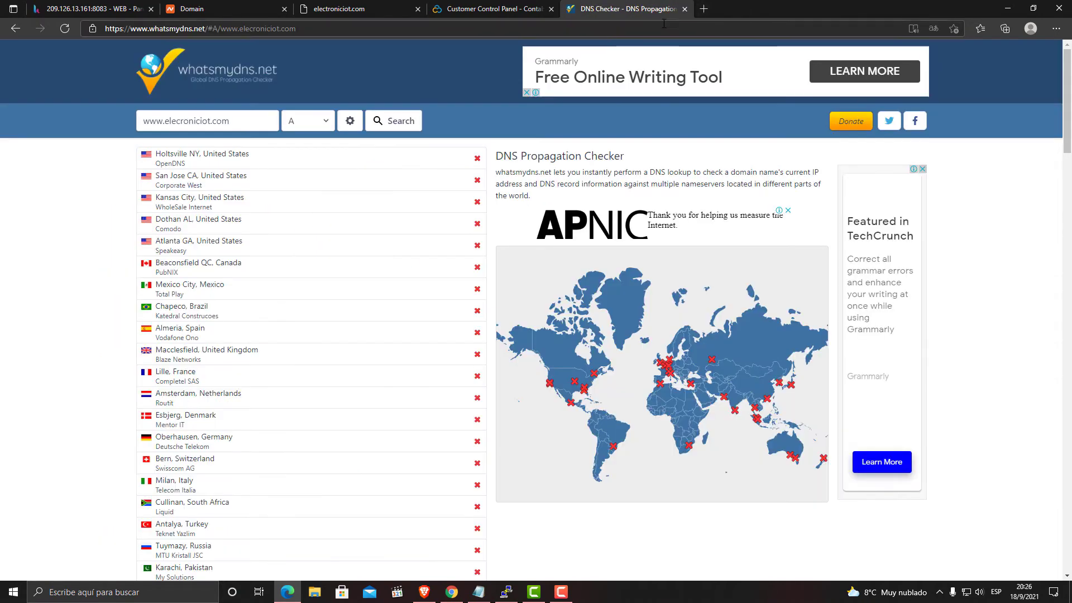
click(394, 121)
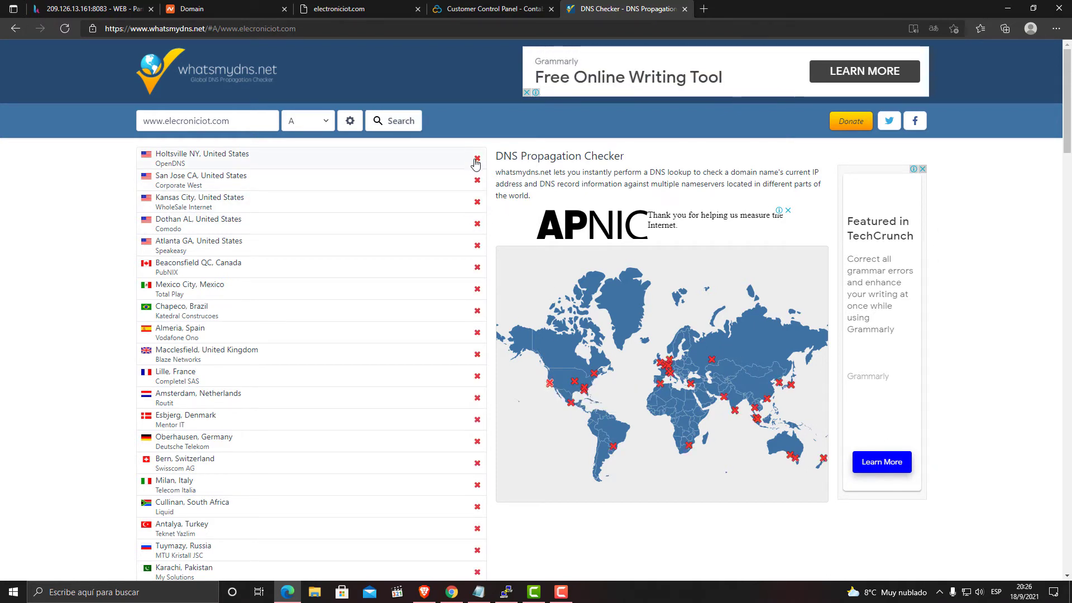
scroll(480, 391, down, 6)
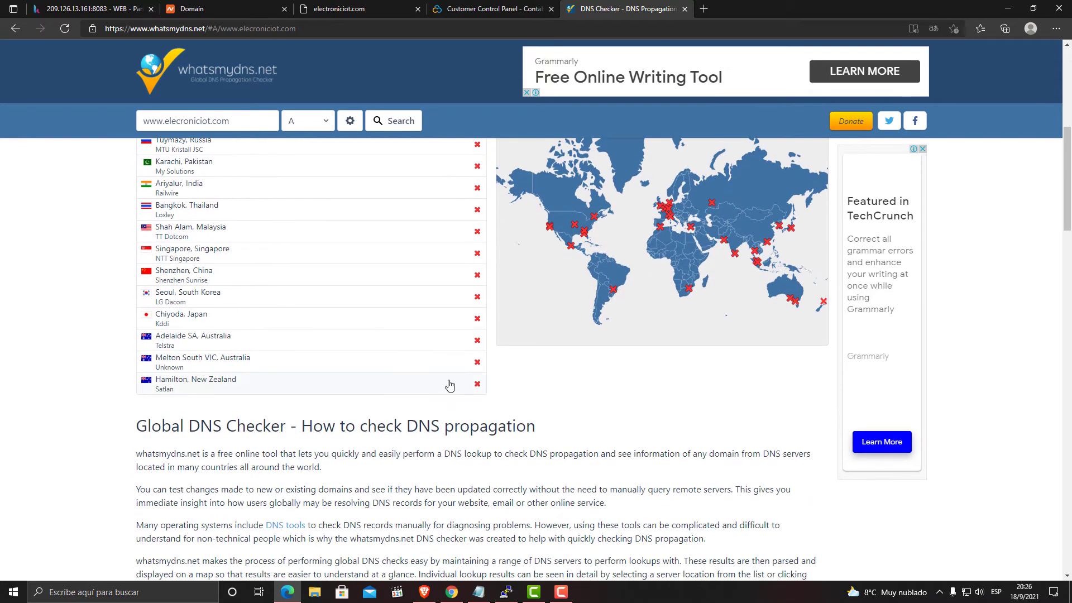
scroll(447, 380, up, 7)
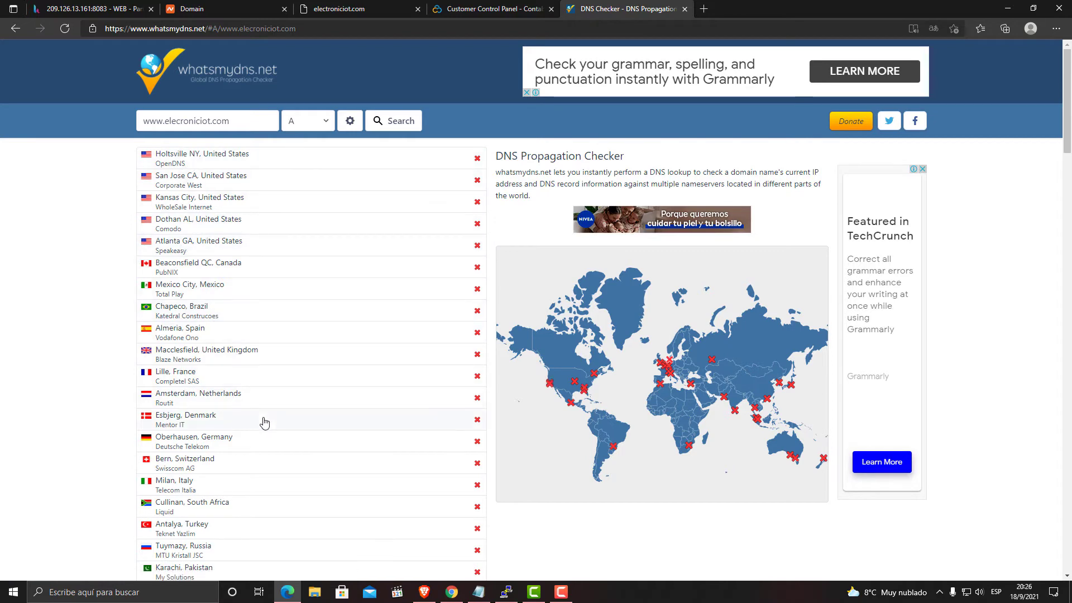
scroll(265, 423, down, 5)
scroll(220, 352, up, 6)
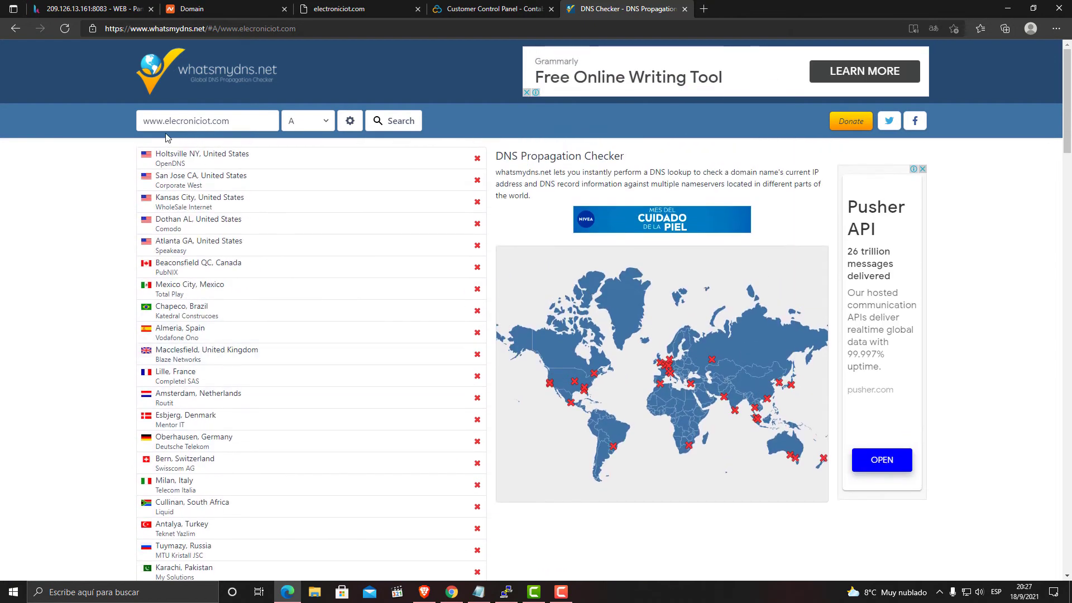
Correct the lookup domain to electroniciot.com without the www prefix and search its A records
drag(167, 121, 144, 121)
key(BackSpace)
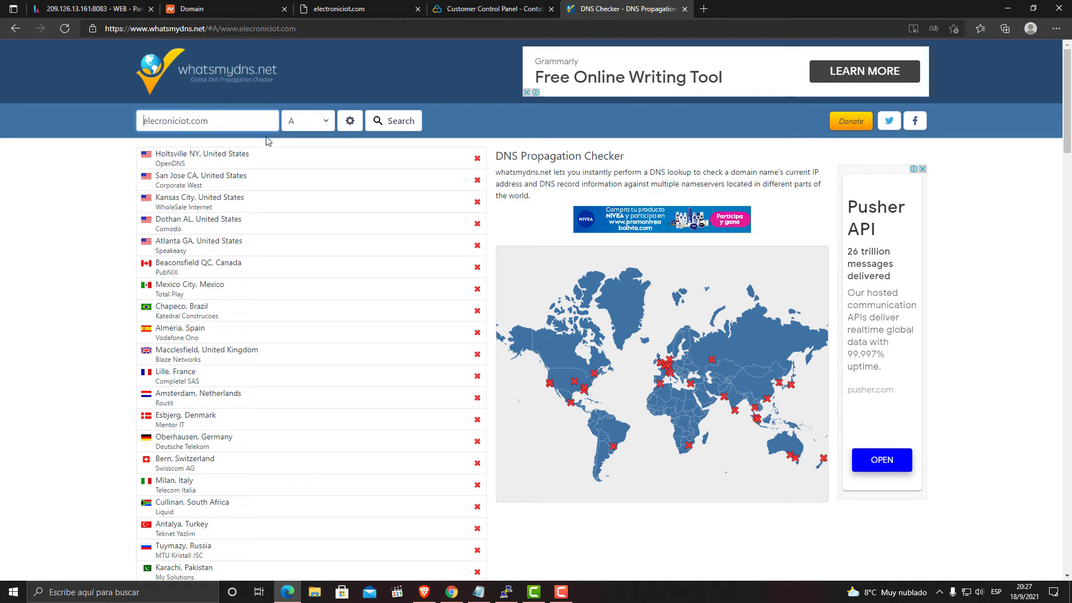
click(160, 121)
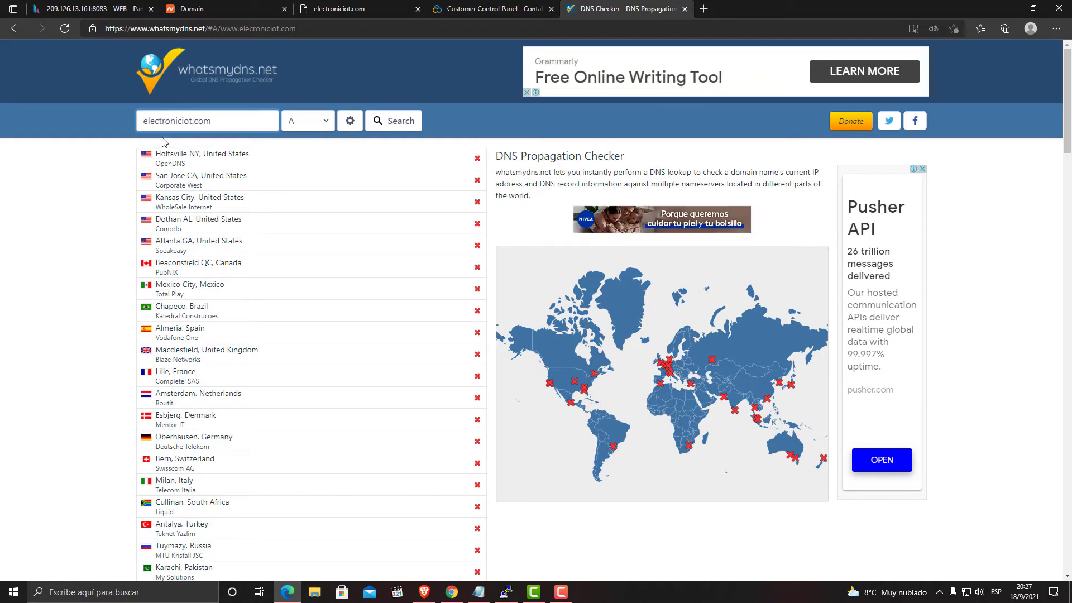
text(t)
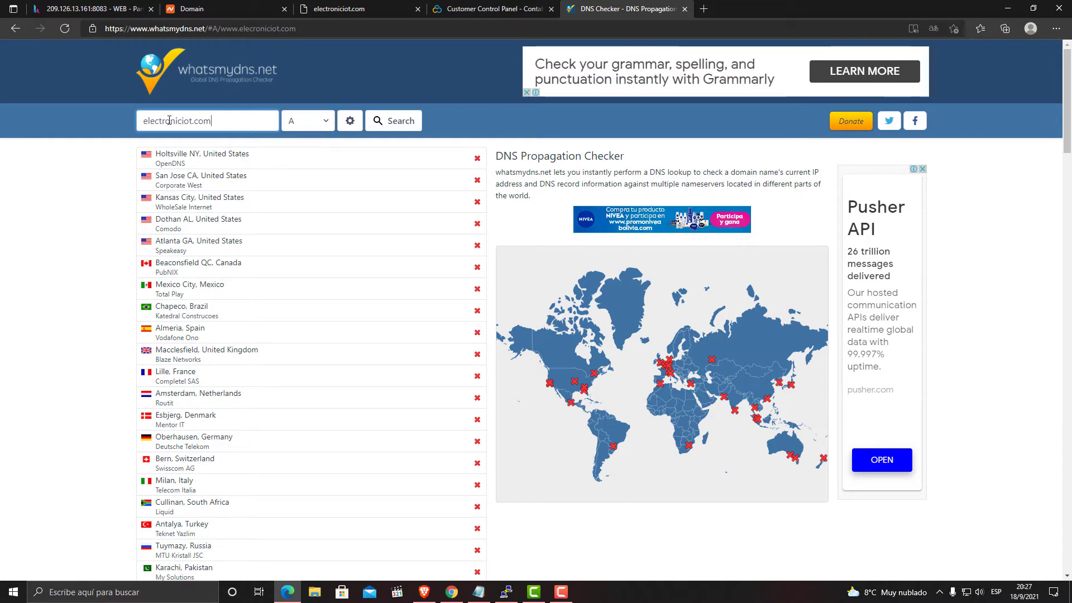
click(390, 121)
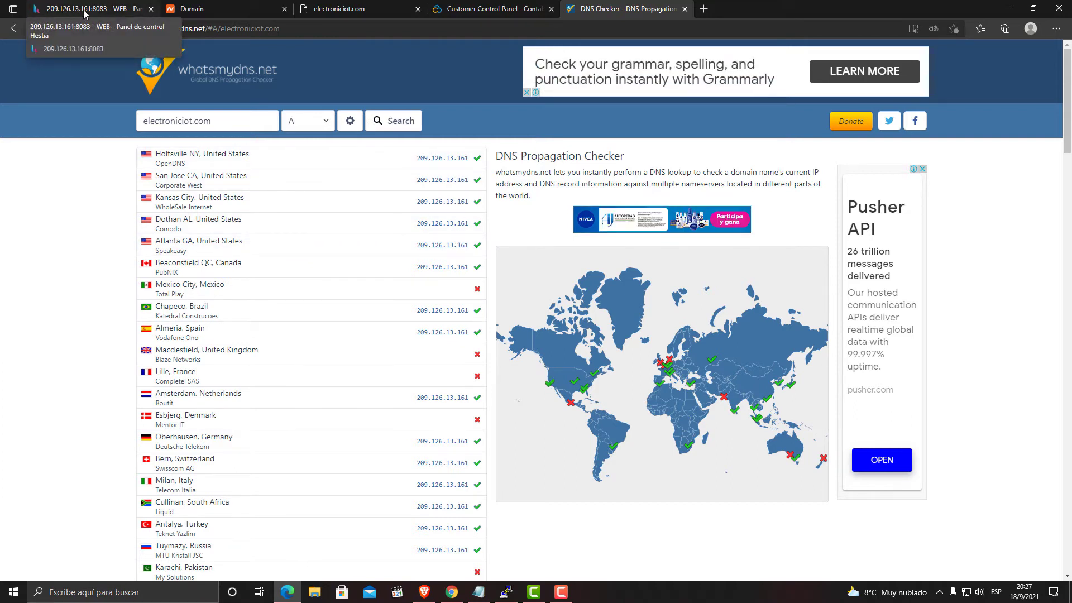
Examine the IP address reported for electroniciot.com at each server location, rerun the lookup, and check the list again
scroll(479, 316, down, 6)
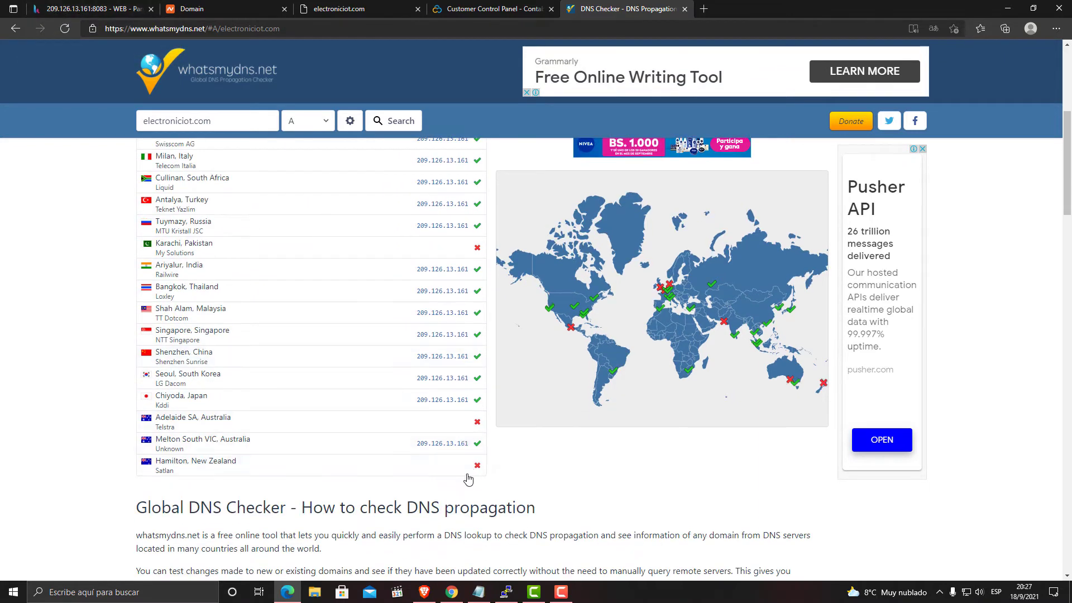
scroll(460, 431, up, 6)
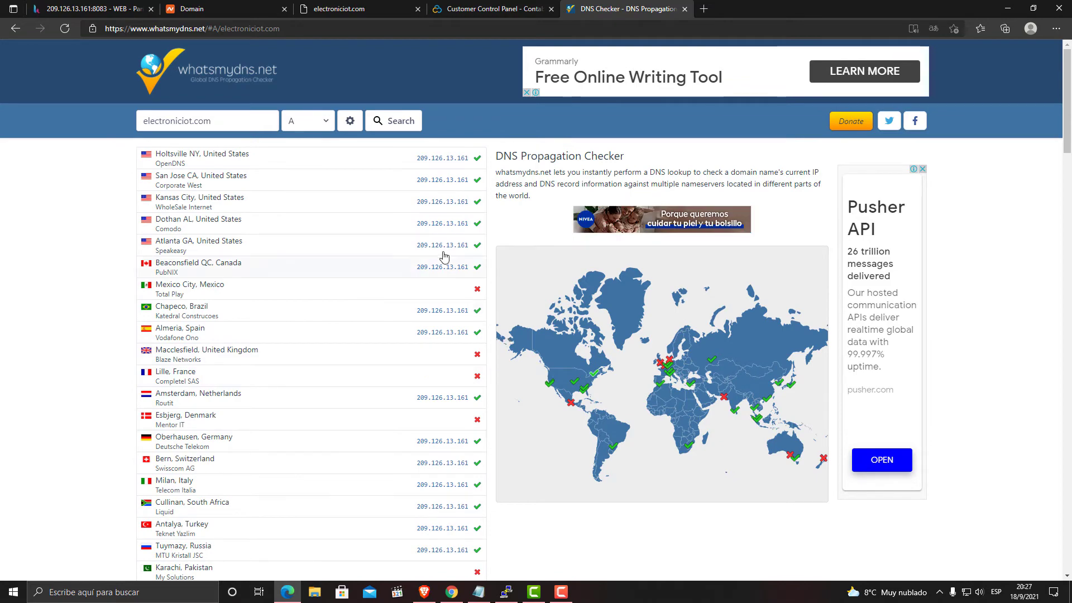
scroll(434, 403, down, 10)
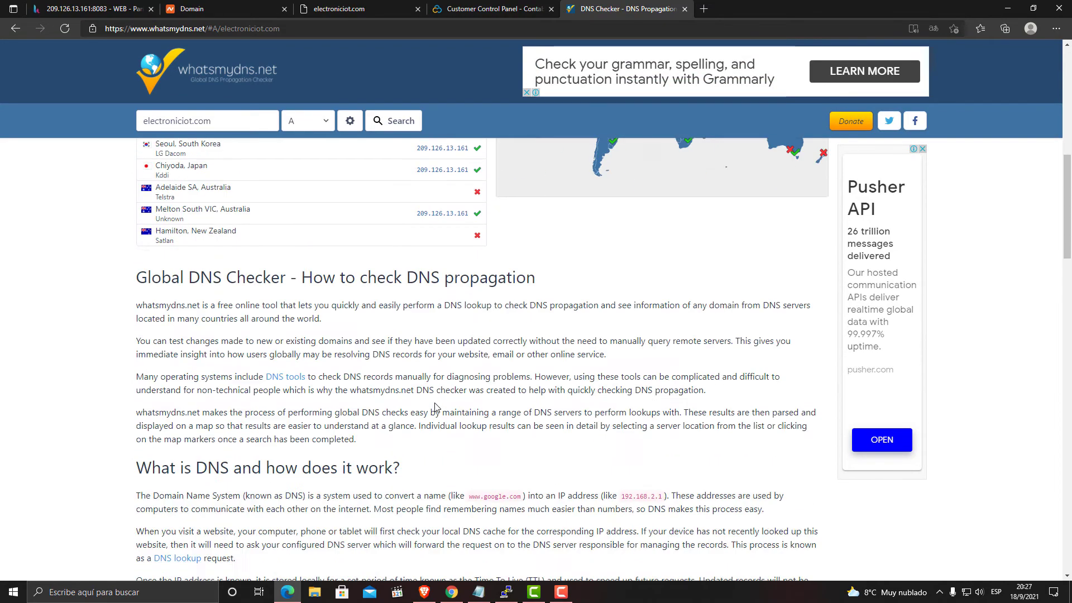
scroll(435, 407, up, 4)
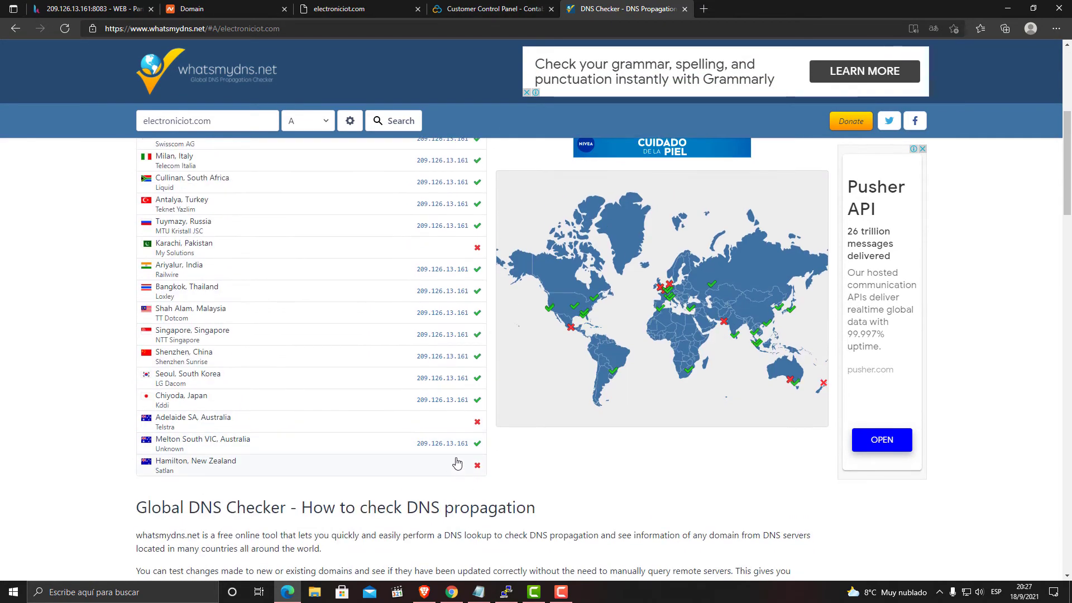
scroll(453, 344, up, 6)
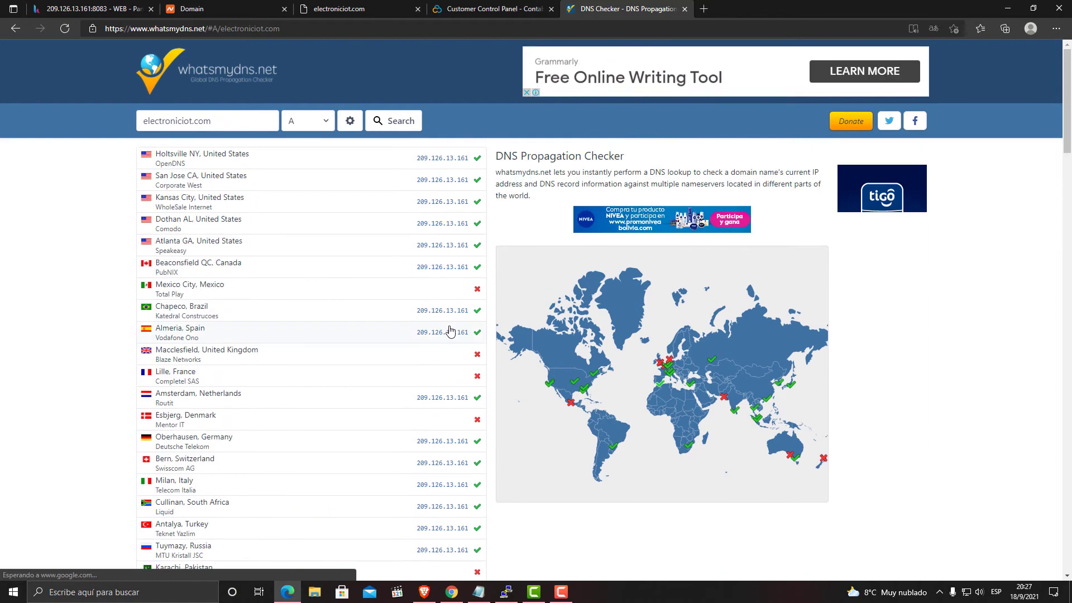
click(396, 127)
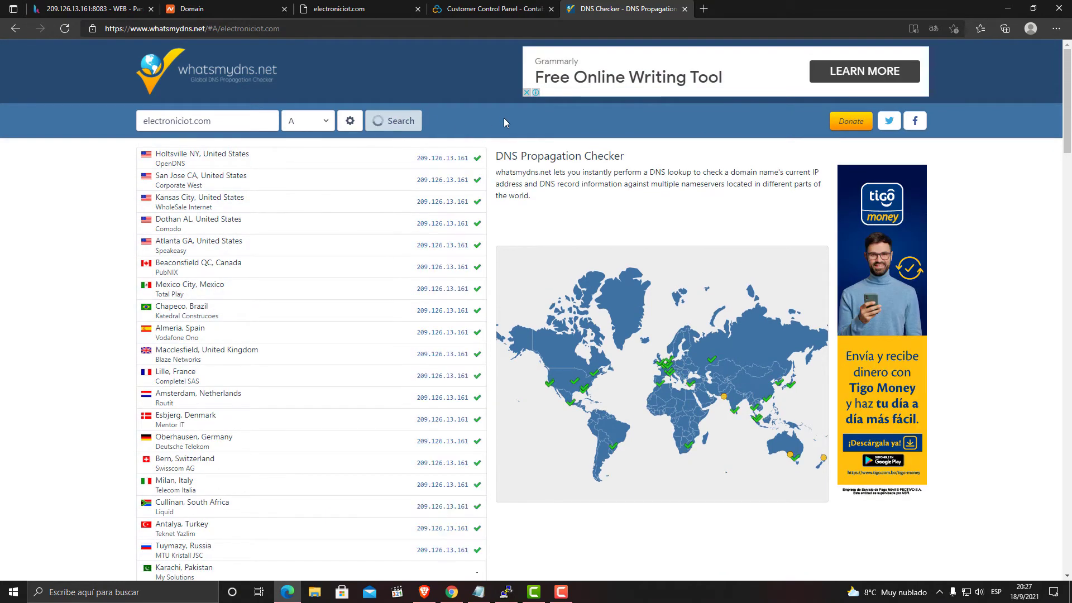
scroll(463, 375, down, 4)
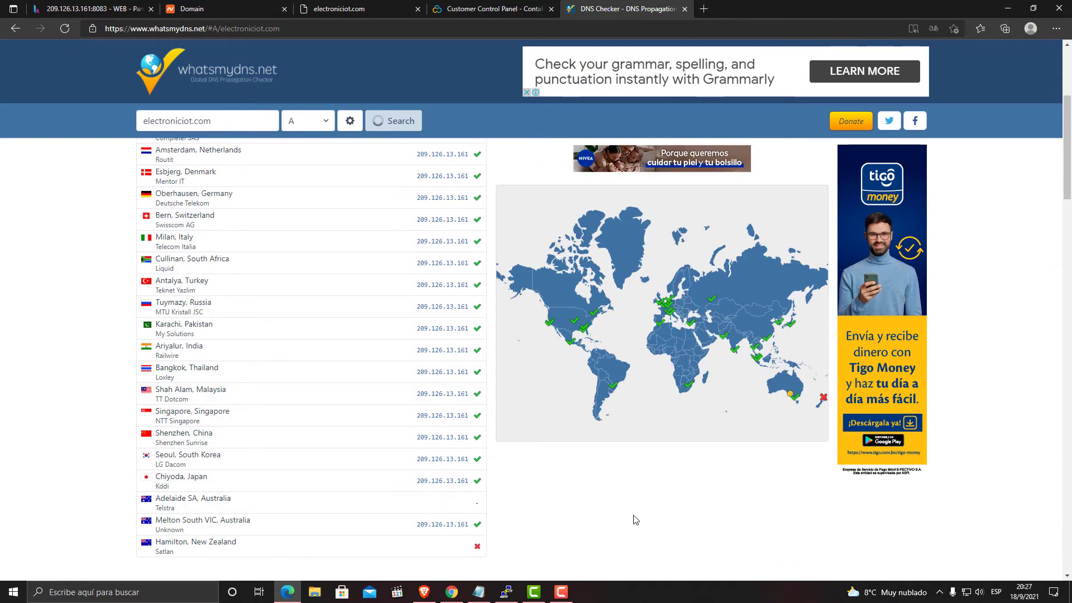
scroll(620, 502, down, 1)
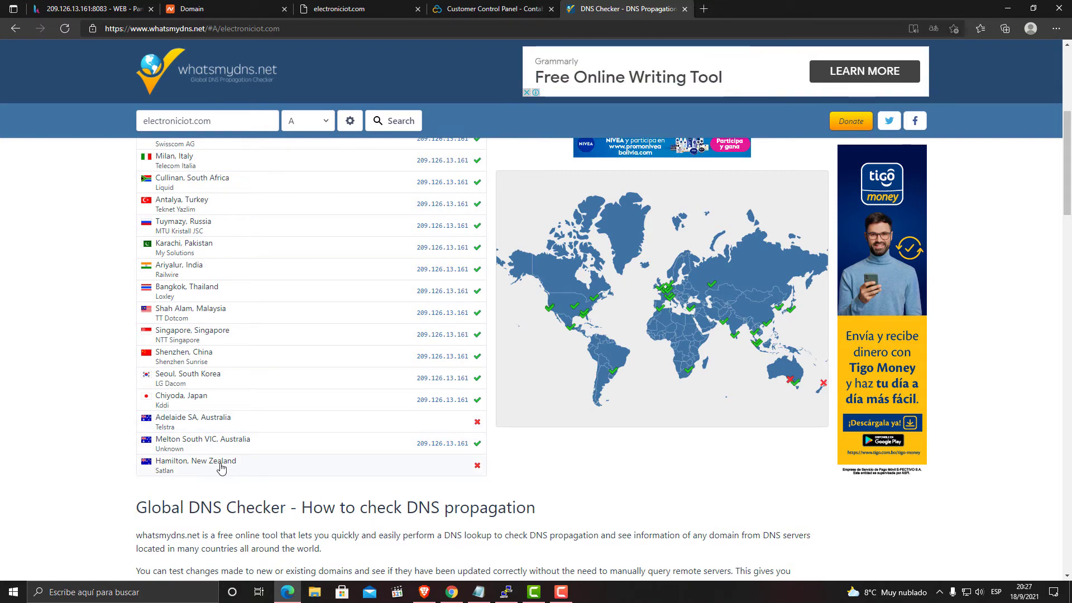
scroll(550, 486, up, 7)
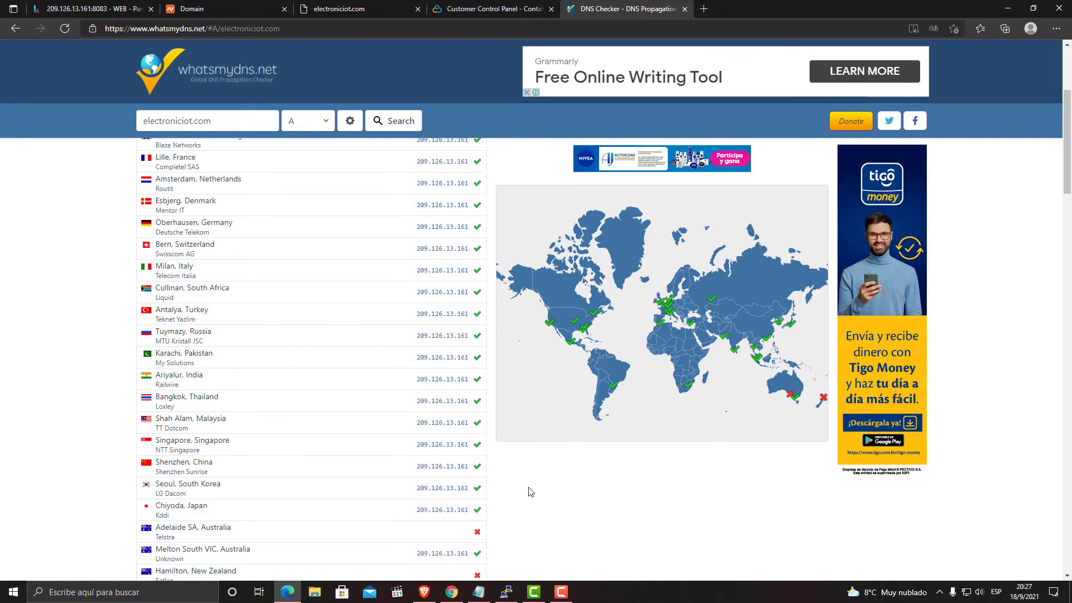
click(142, 122)
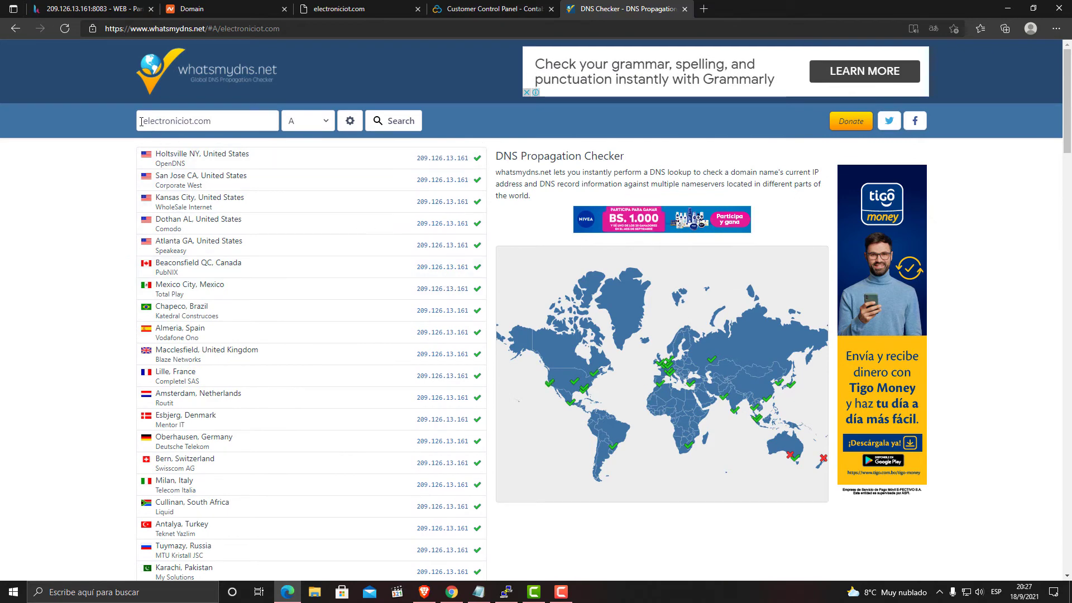
text(www.)
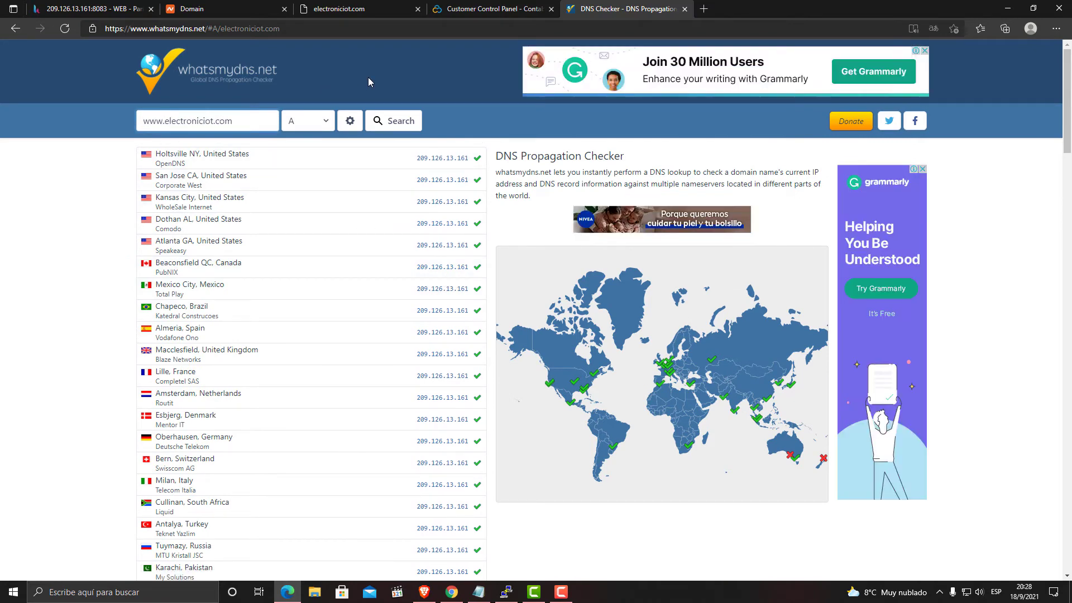
click(393, 120)
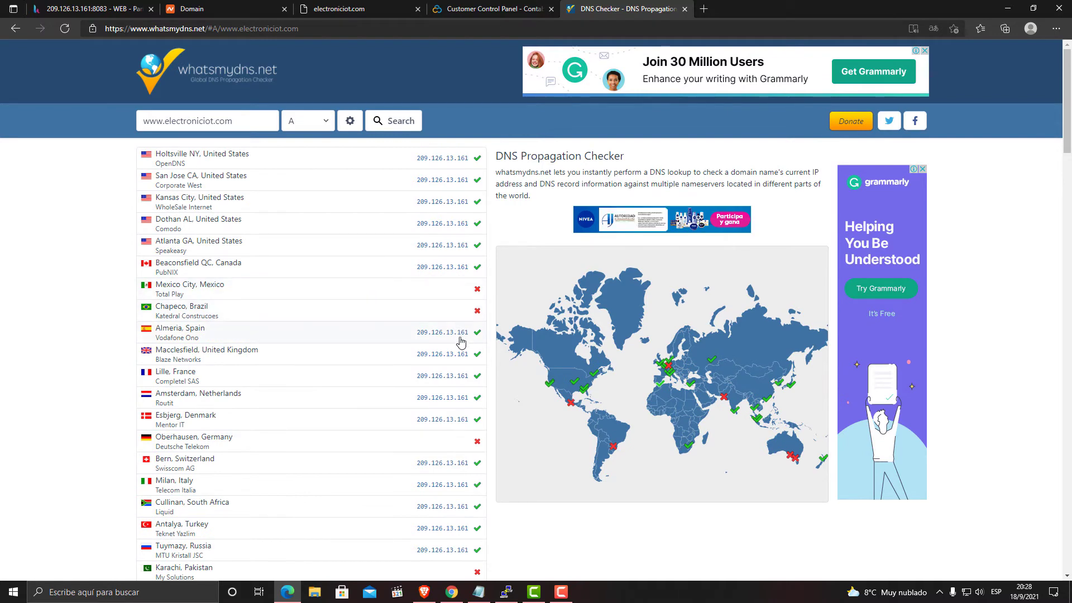
scroll(462, 342, down, 4)
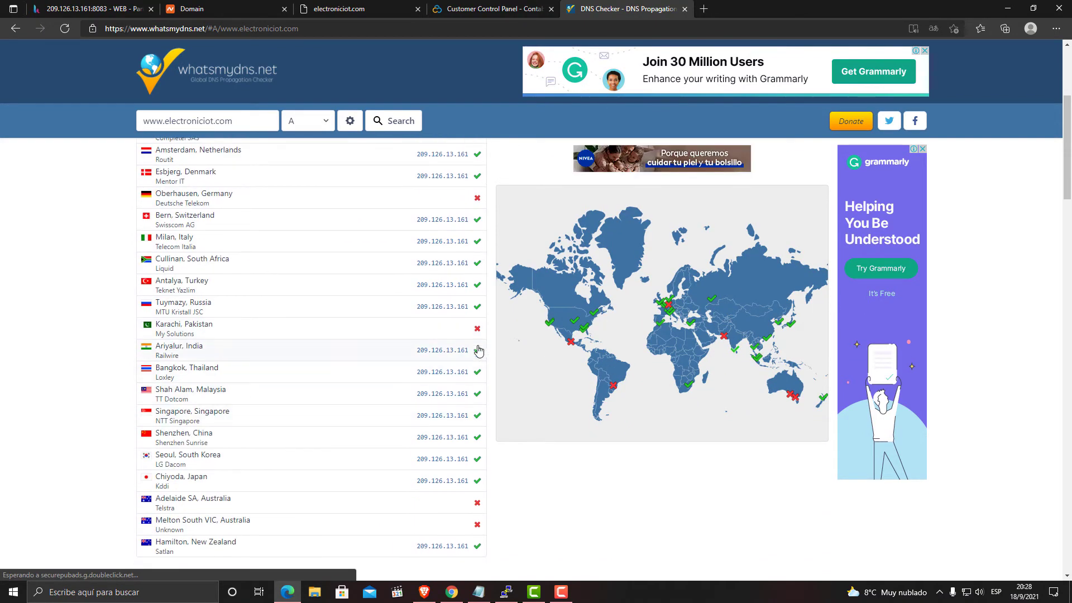
scroll(214, 373, down, 4)
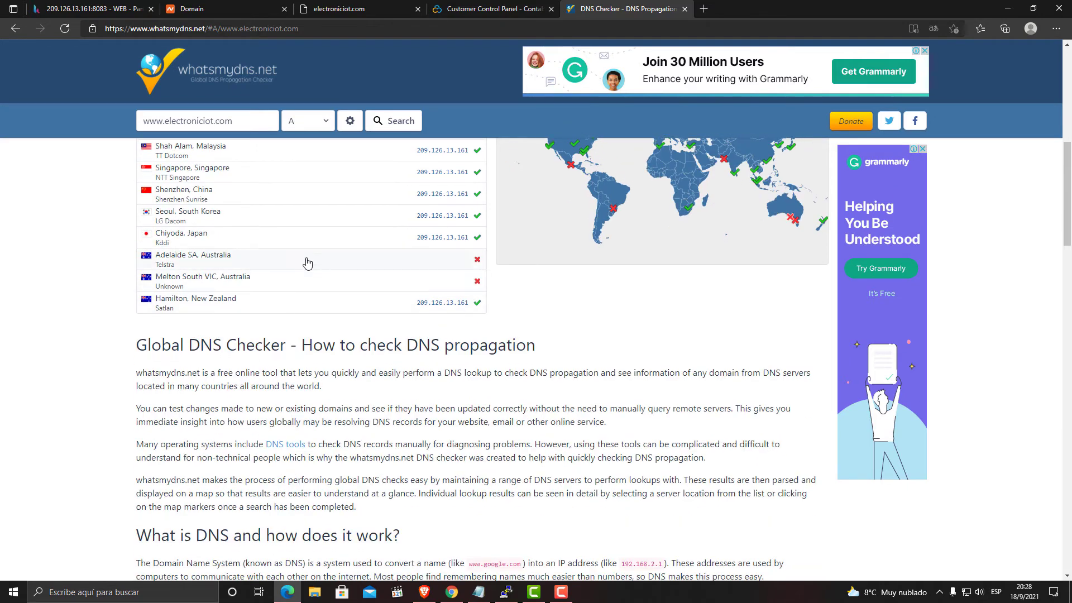
scroll(536, 281, up, 8)
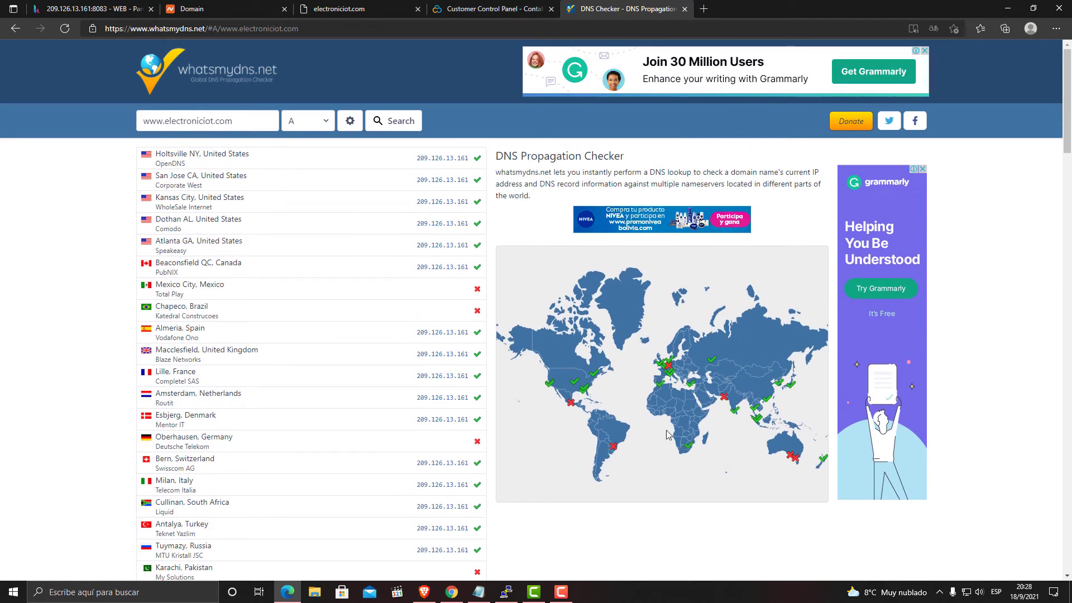
click(413, 126)
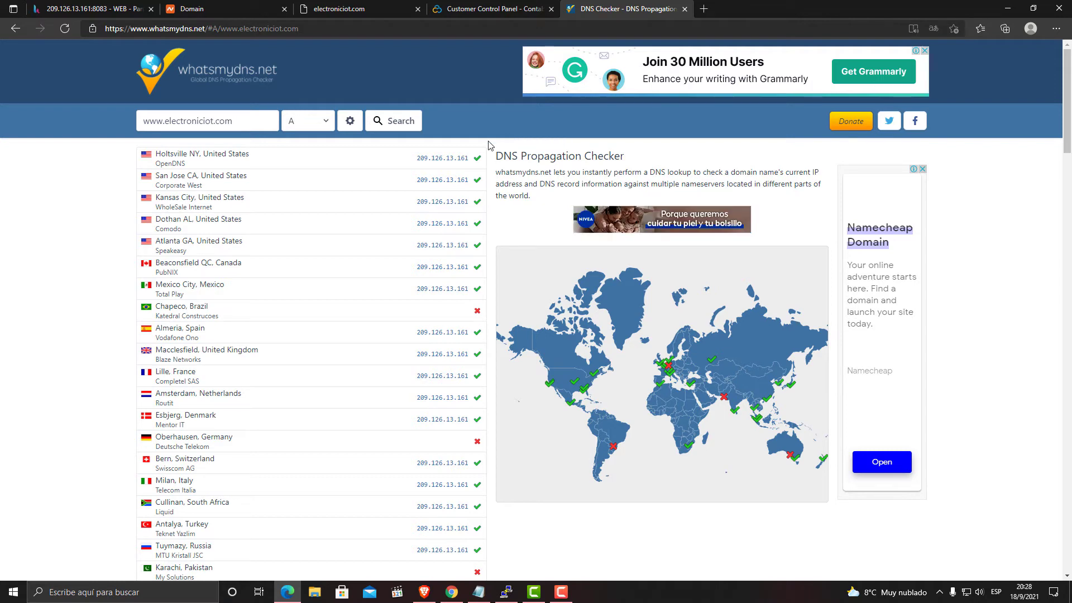
scroll(503, 251, down, 7)
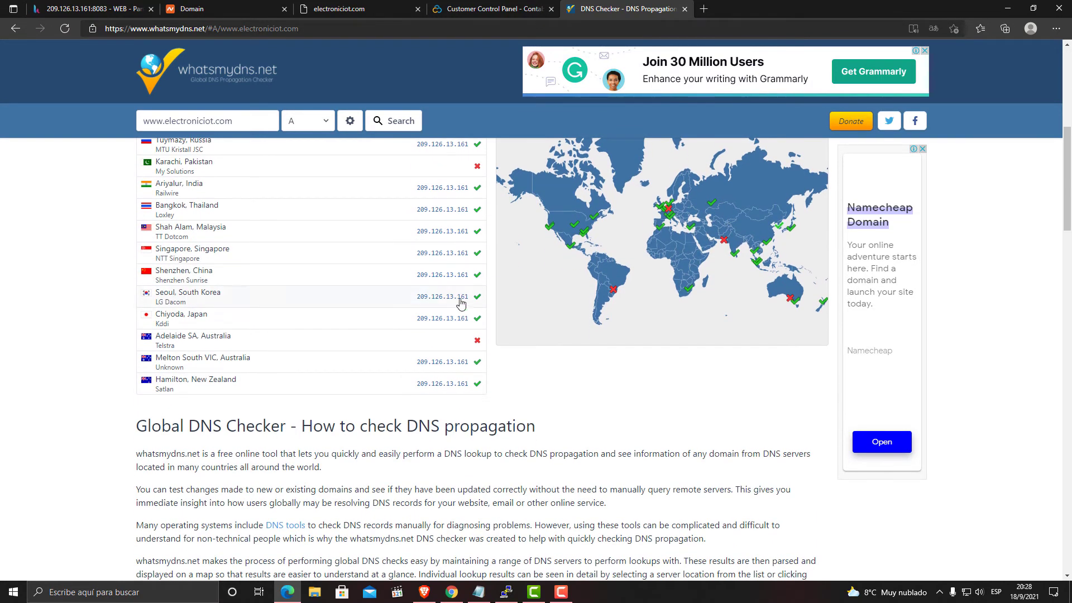
scroll(539, 407, up, 7)
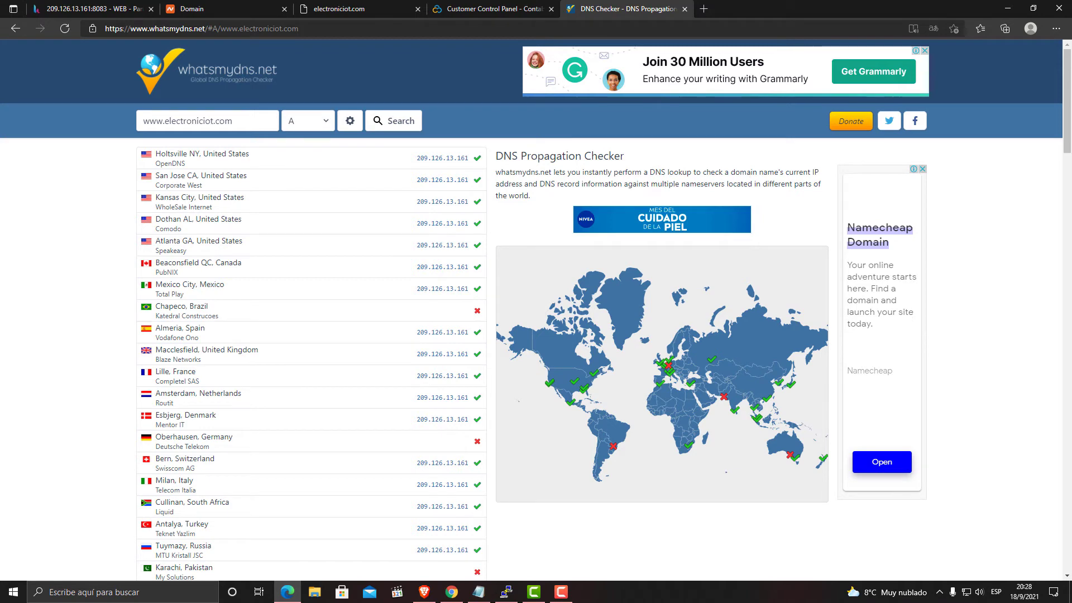
click(417, 9)
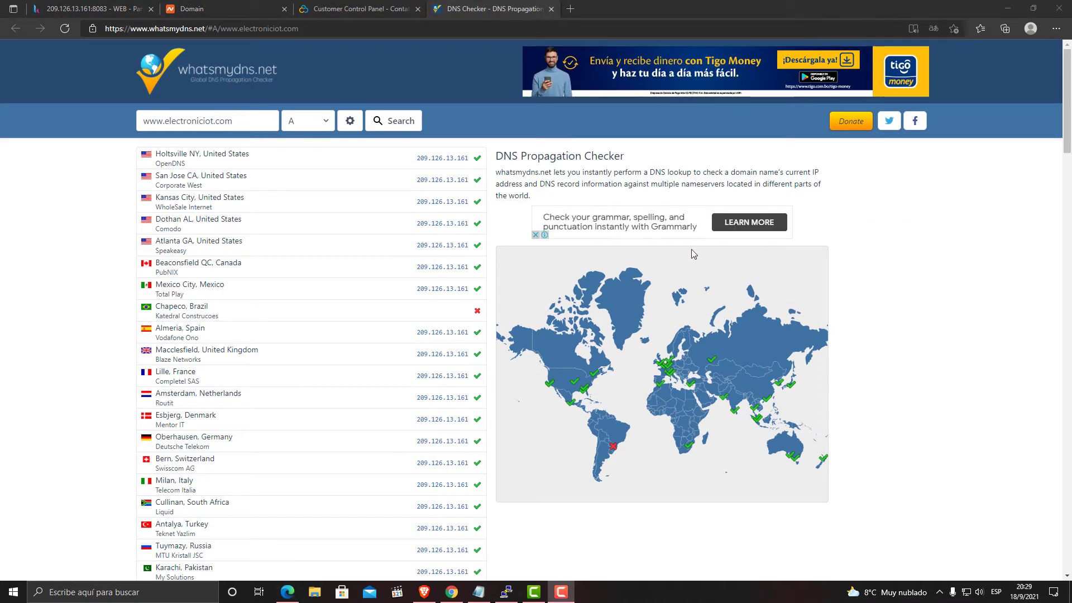
scroll(662, 344, down, 15)
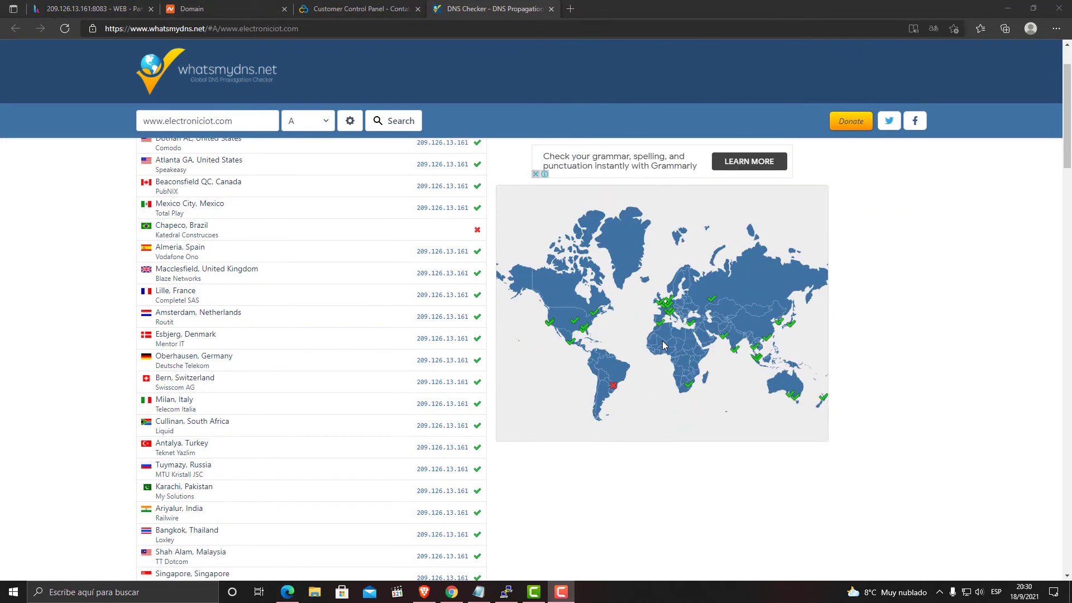
scroll(473, 360, up, 6)
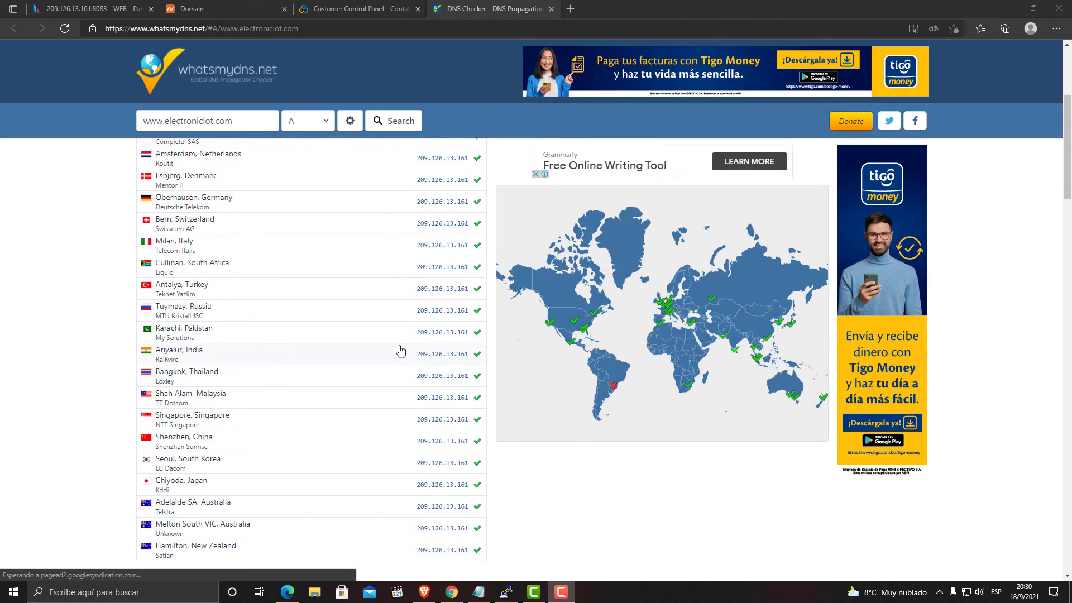
scroll(400, 352, up, 4)
click(394, 119)
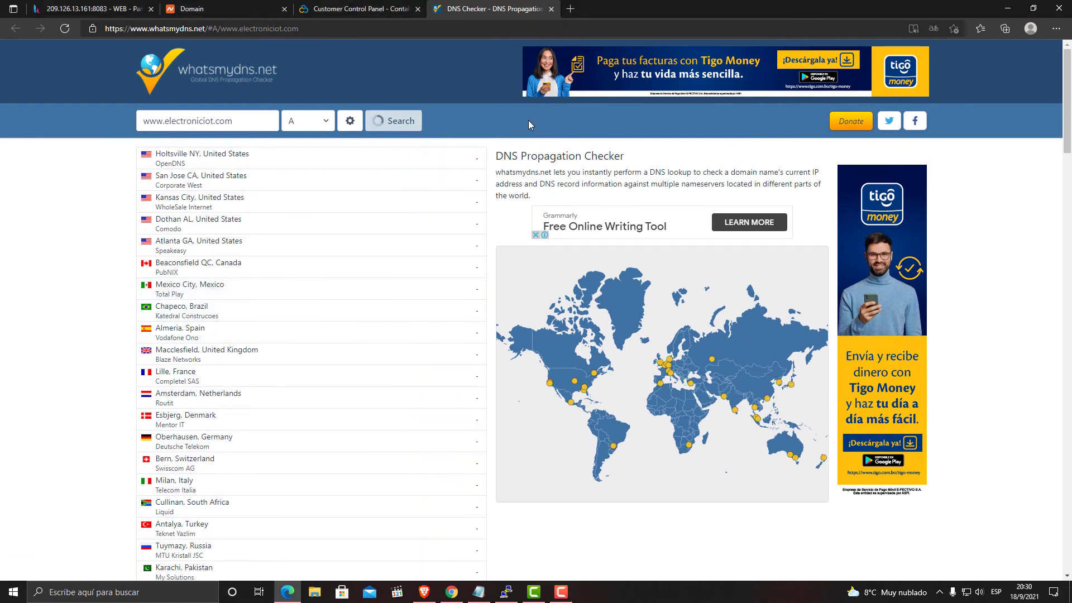
scroll(670, 357, down, 5)
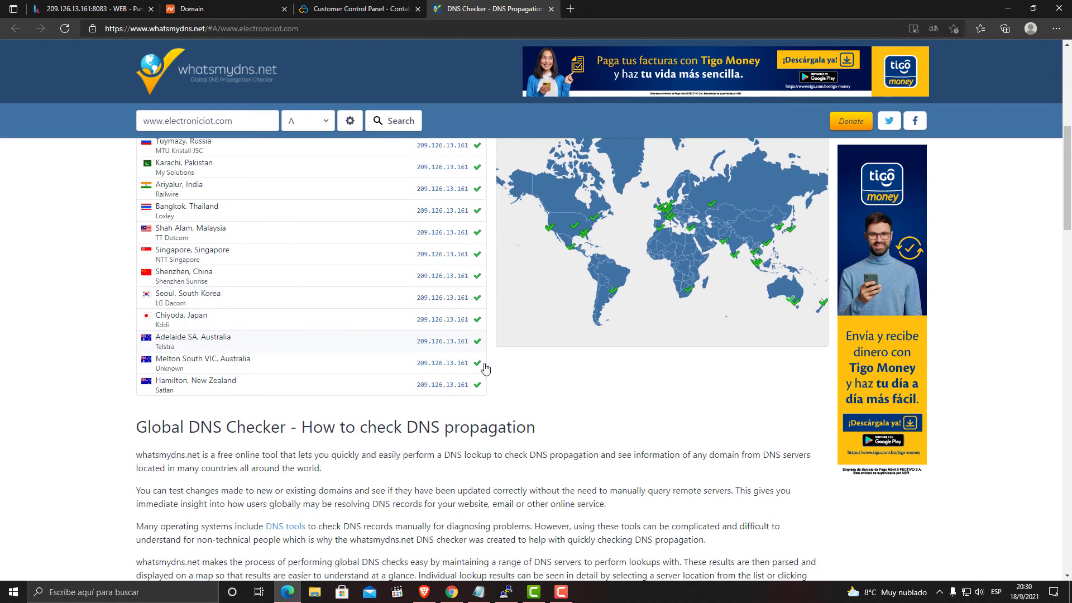
scroll(859, 457, up, 5)
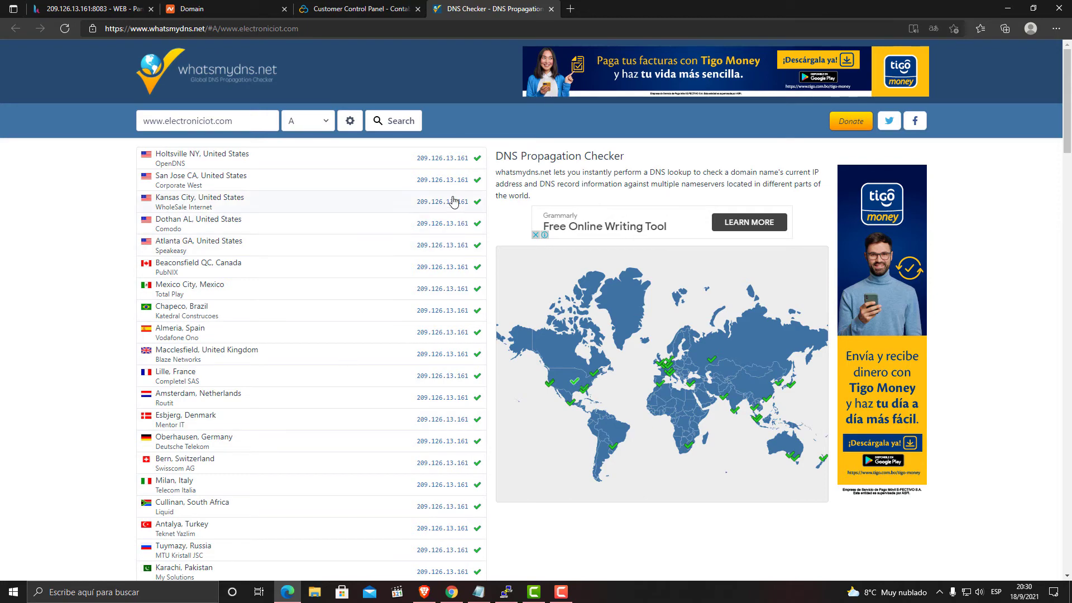
scroll(441, 185, down, 10)
scroll(449, 324, up, 10)
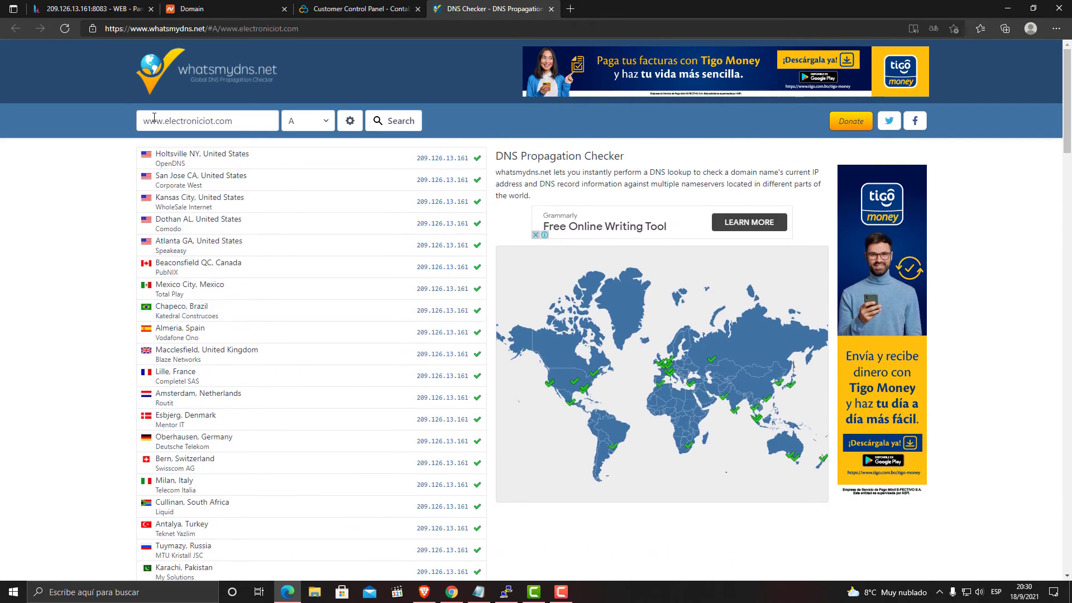
drag(167, 122, 139, 120)
key(BackSpace)
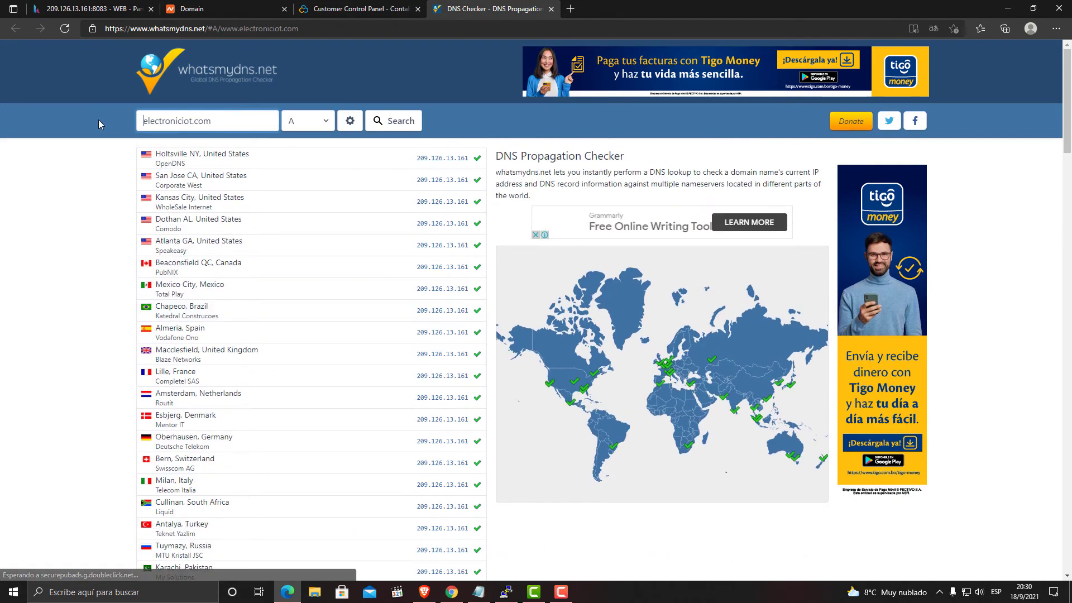
click(395, 121)
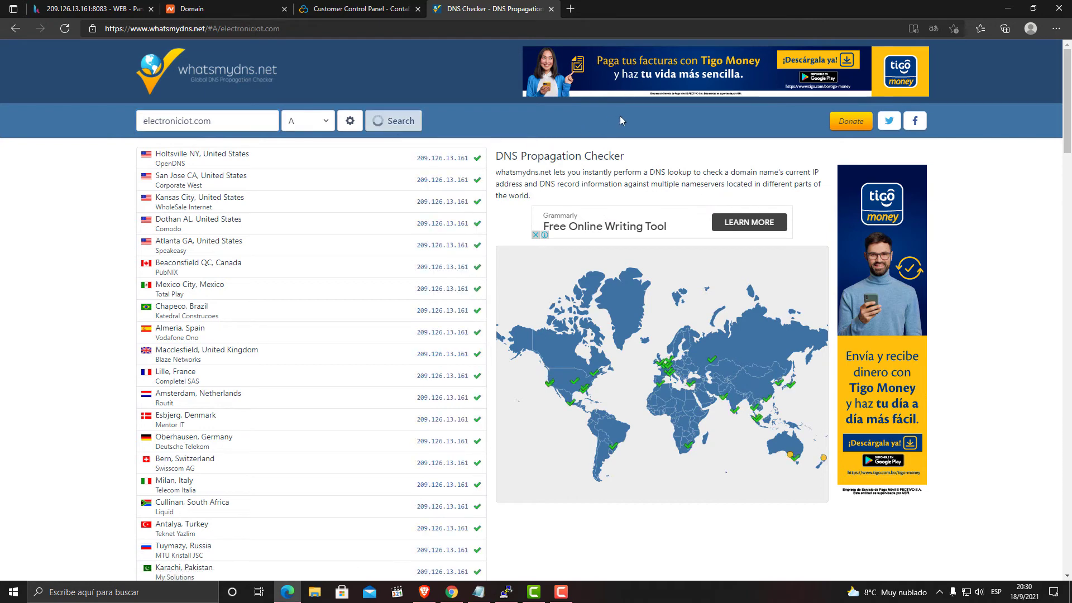
scroll(469, 374, down, 7)
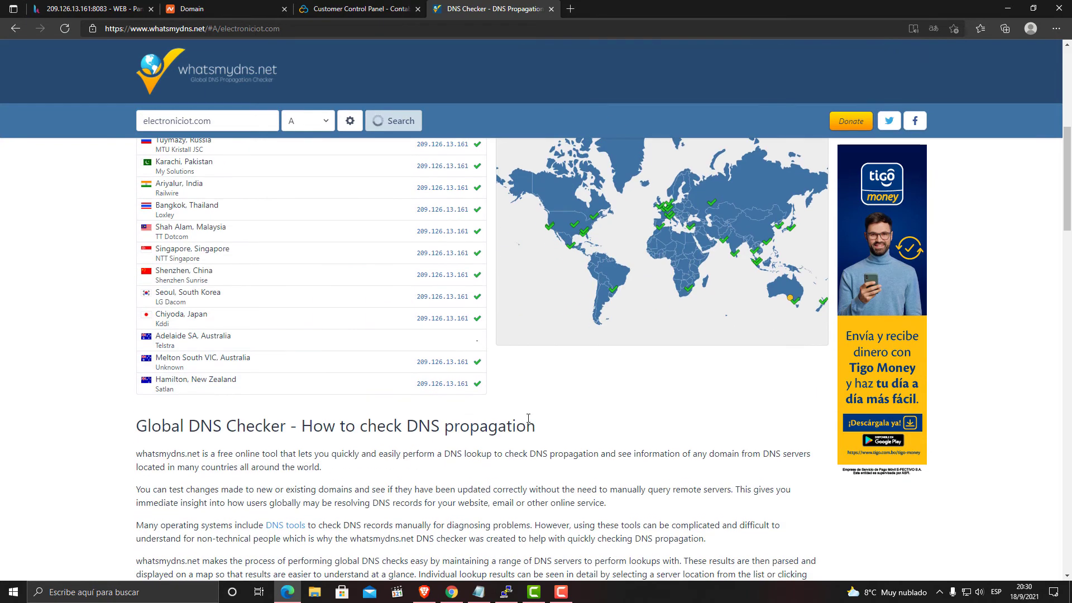
scroll(503, 413, up, 2)
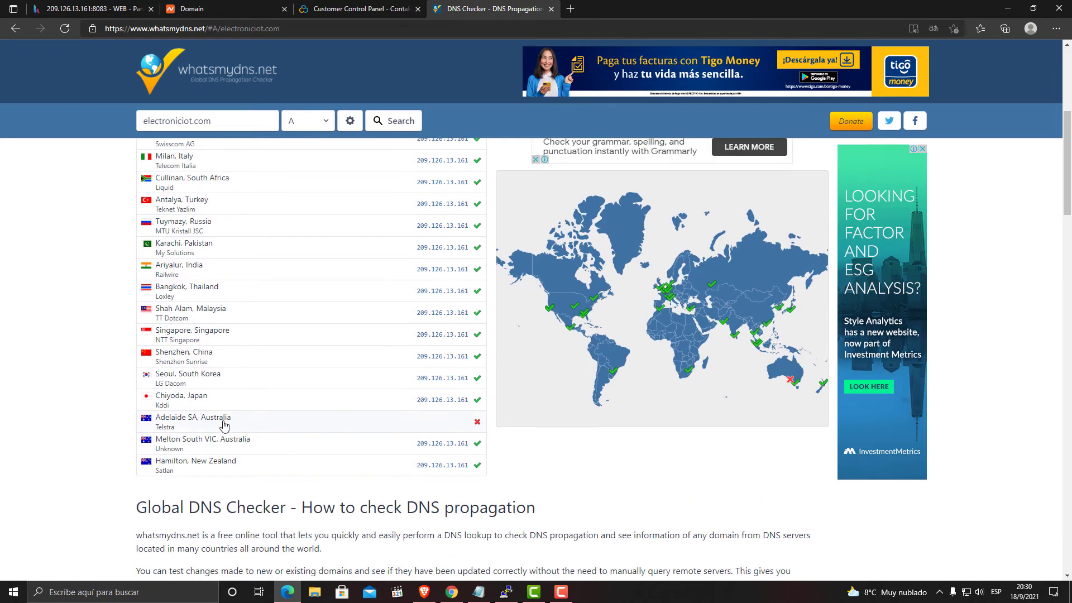
scroll(475, 270, up, 6)
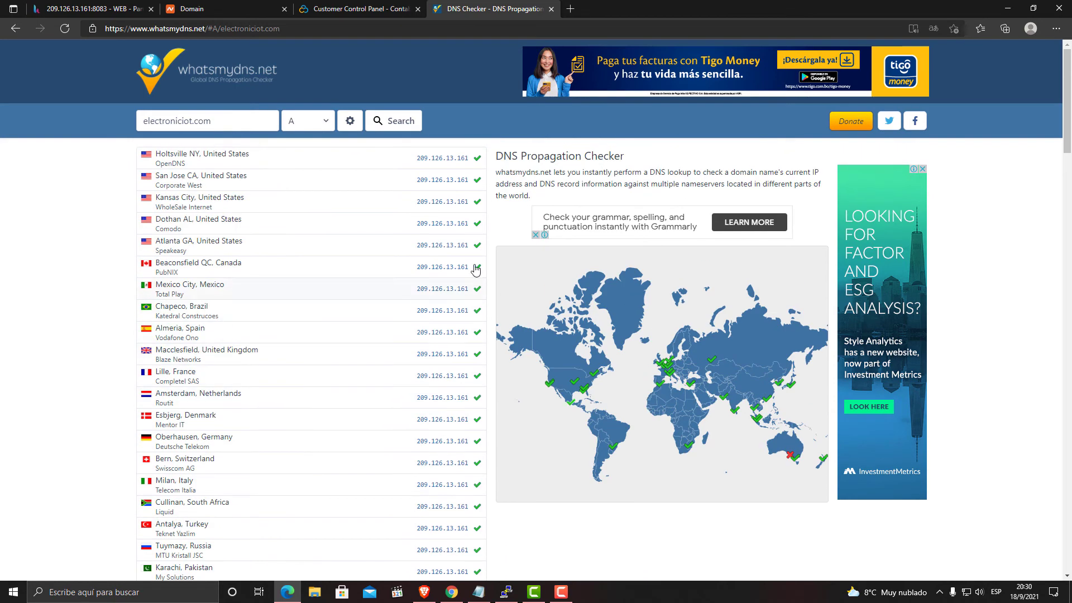
scroll(480, 330, down, 6)
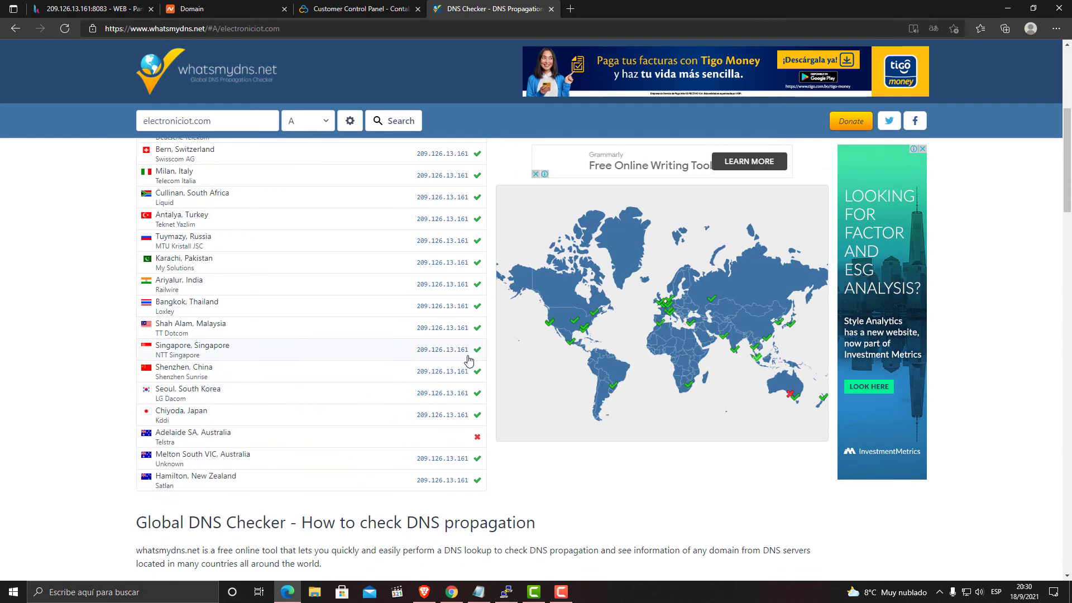
Repeat the A record search for electroniciot.com and check the refreshed results down to the last server location
click(401, 123)
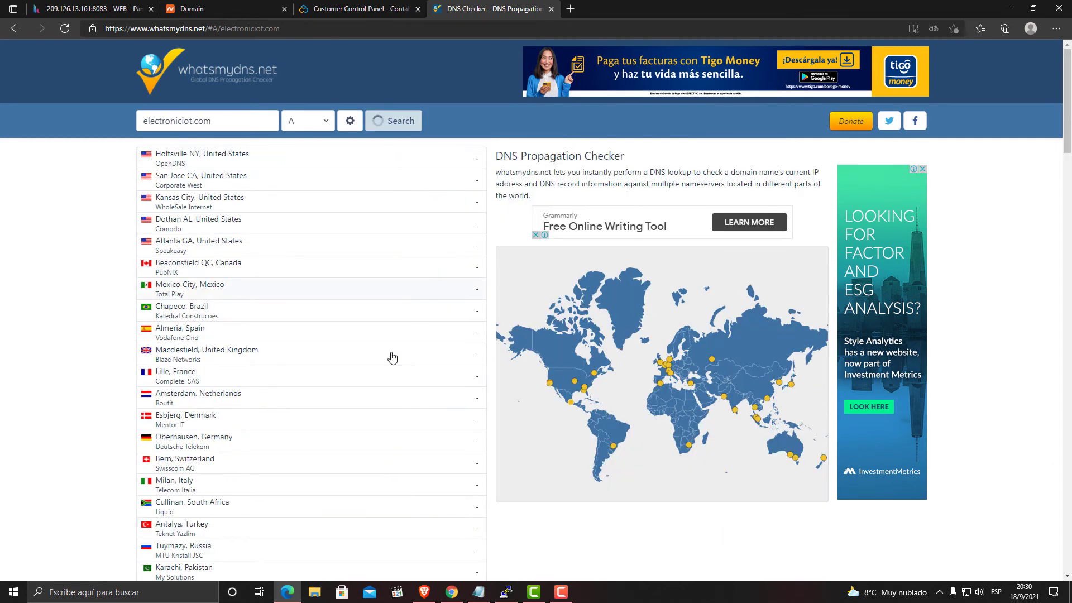
scroll(455, 407, down, 10)
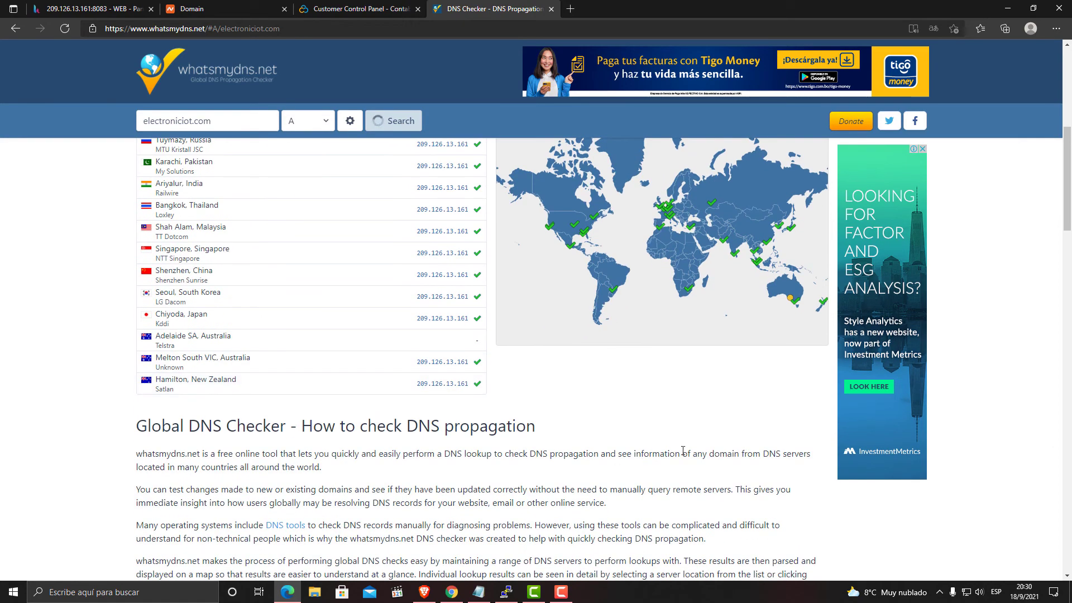
scroll(491, 416, up, 7)
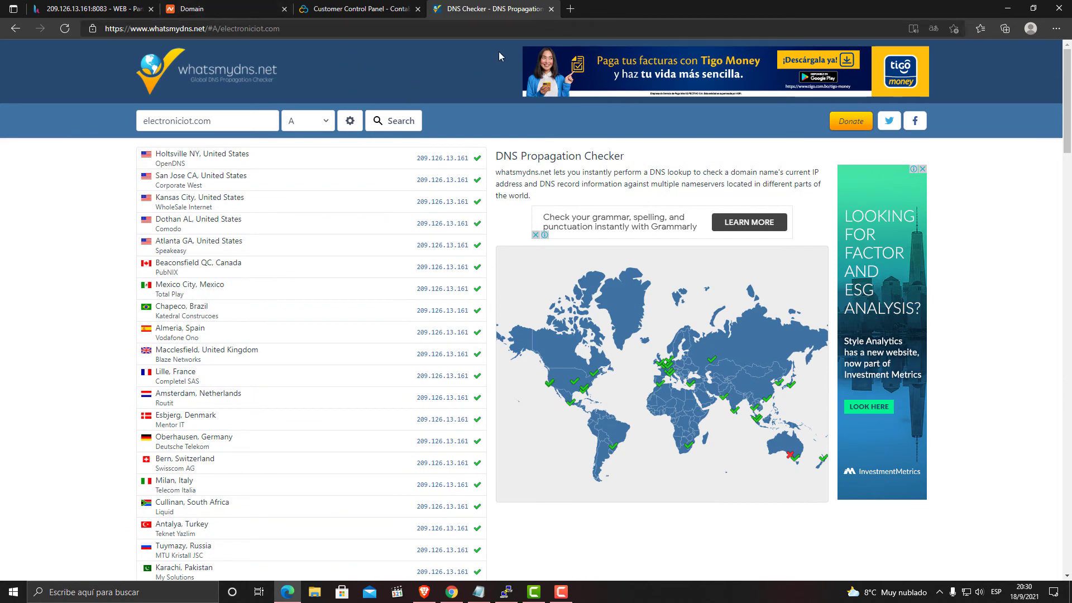
click(570, 9)
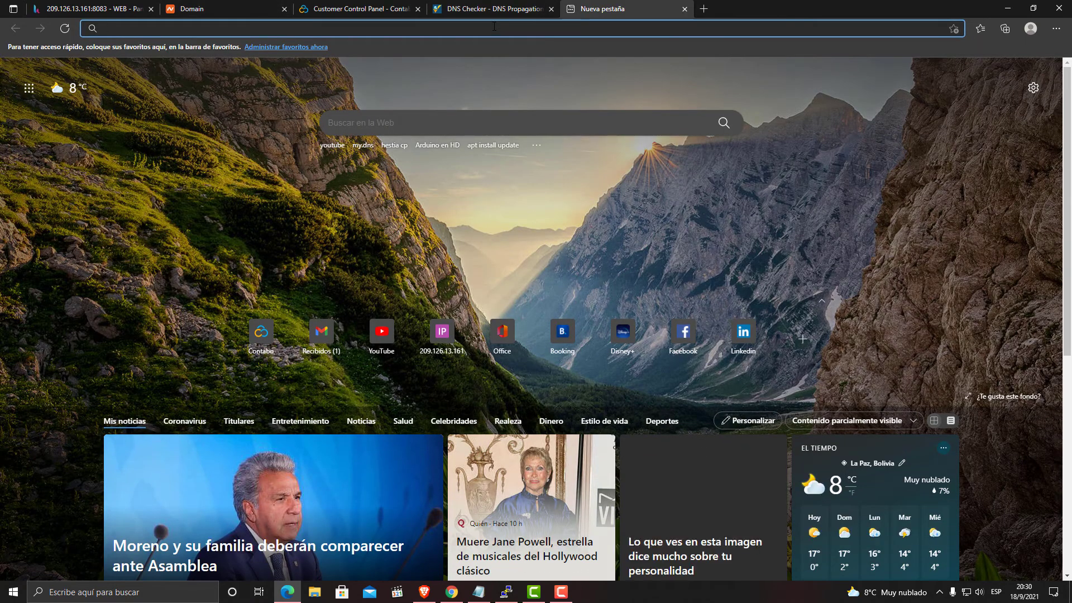
text(https)
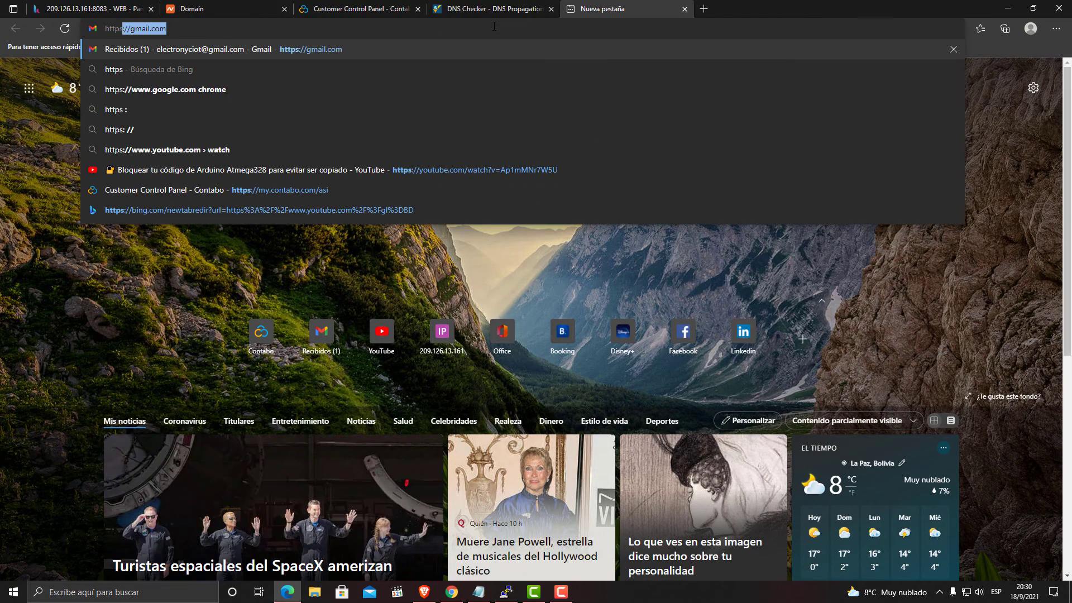
text(://)
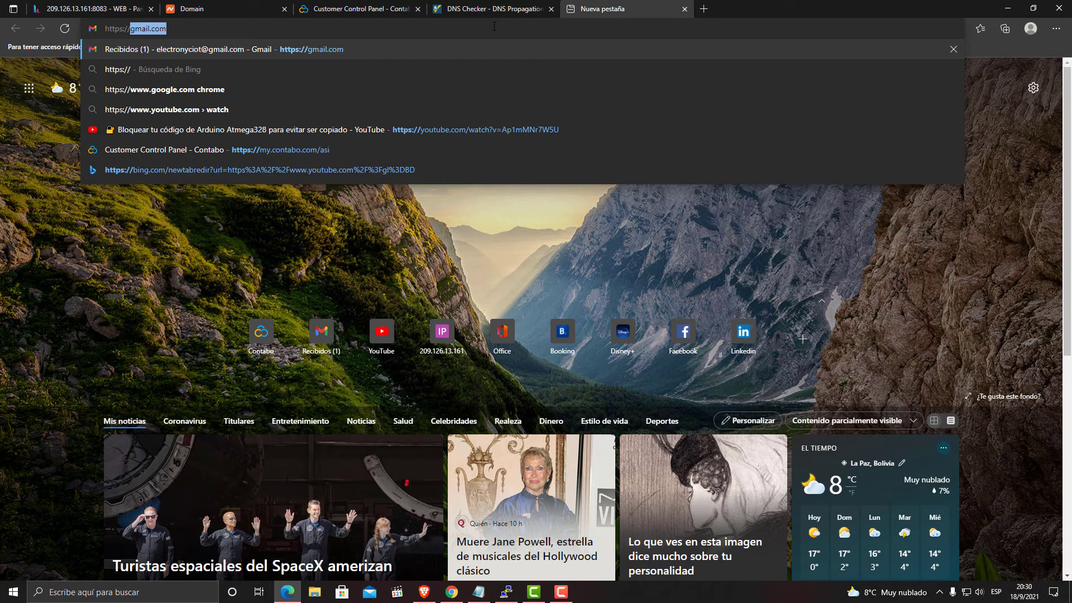
text(electro)
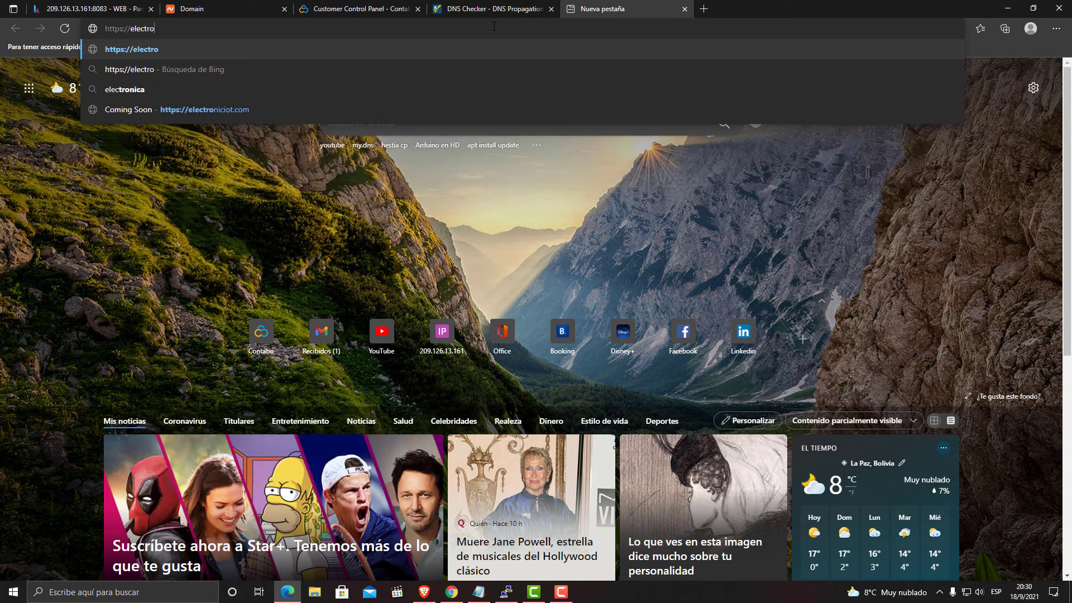
text(niciot.com)
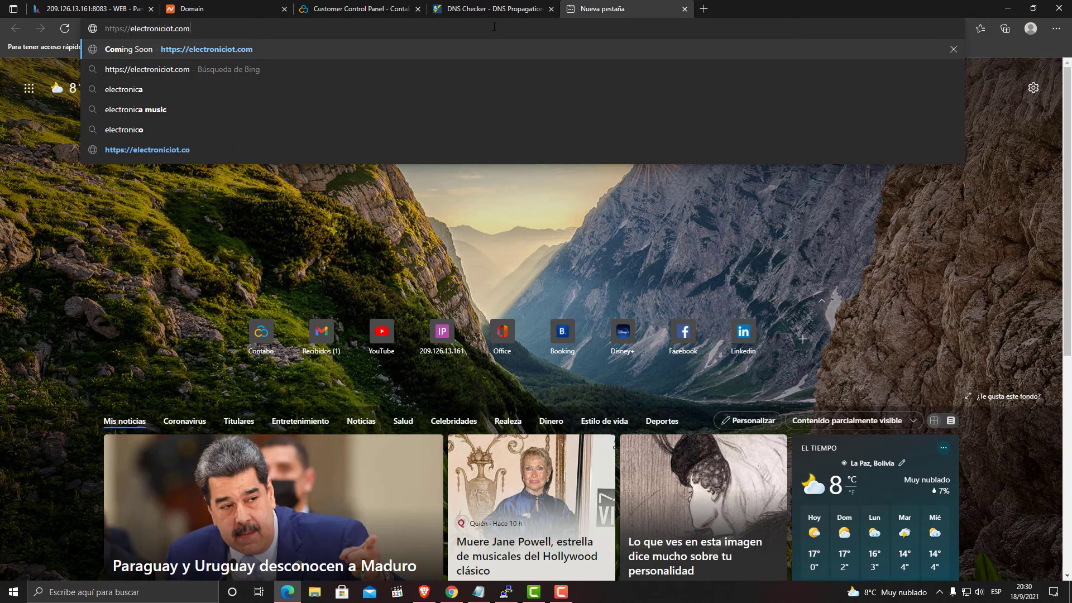
key(Return)
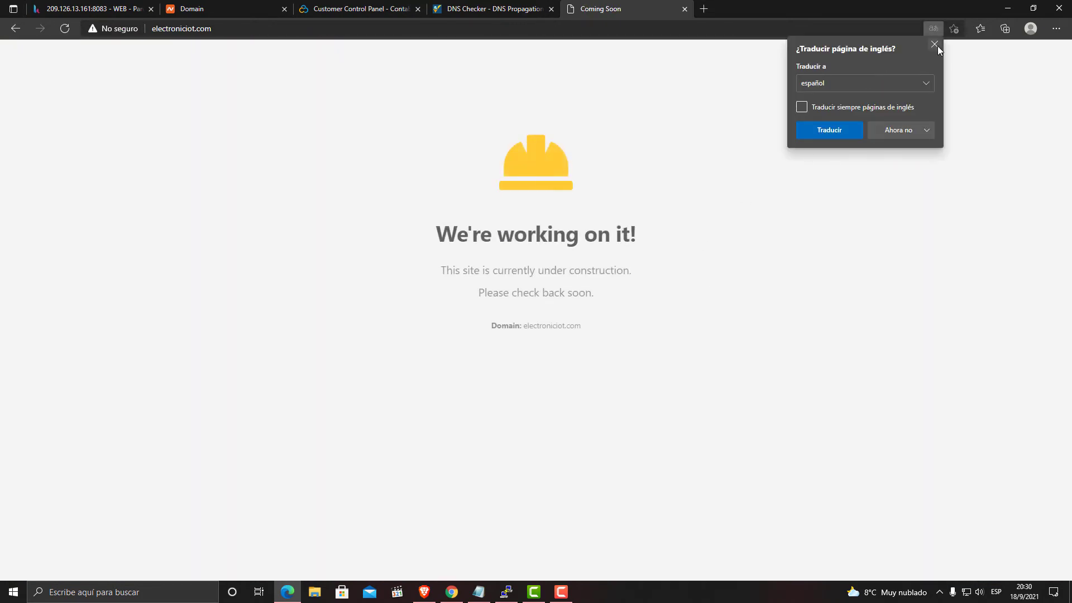
click(937, 46)
Read the electroniciot.com placeholder page's heading, message and domain line, and return to the domain's Namecheap details page
drag(440, 228, 644, 350)
click(687, 318)
click(642, 350)
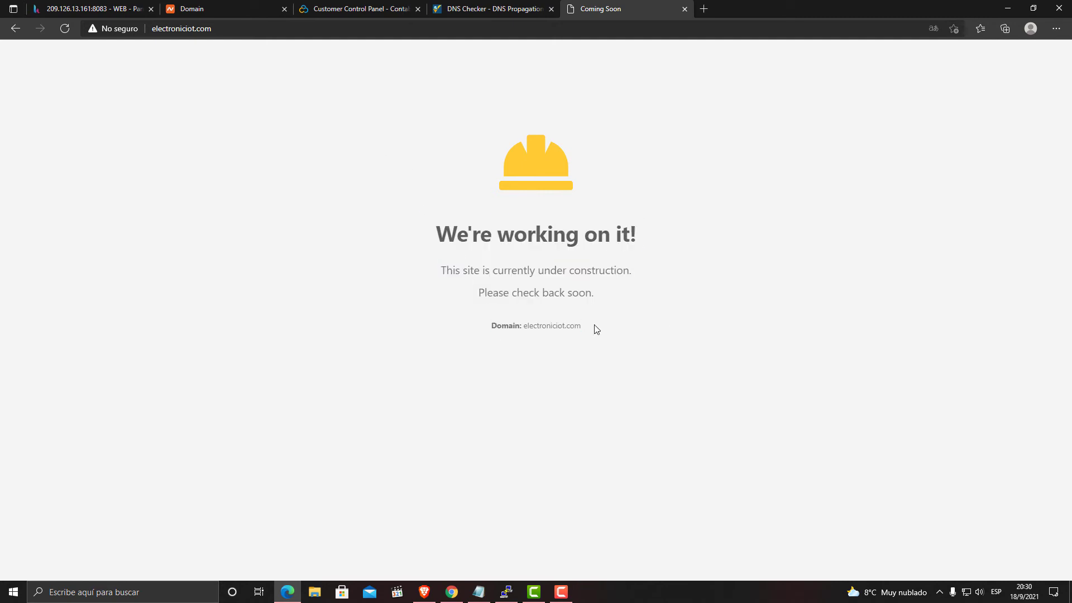
drag(594, 326, 426, 237)
click(362, 153)
click(214, 11)
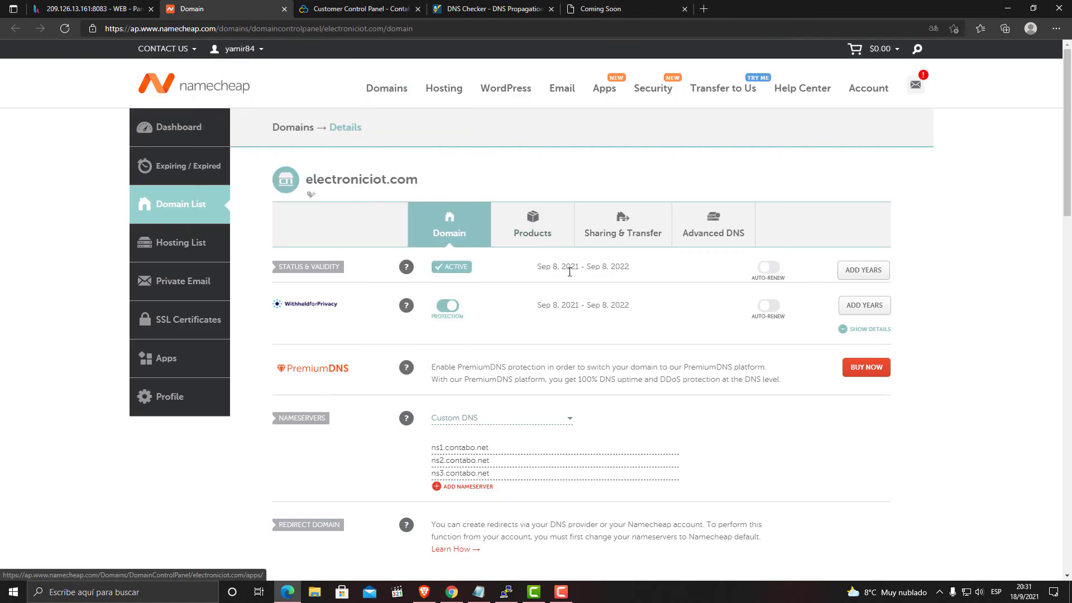
Review the electroniciot.com domain name and its available nameserver types on the Namecheap details page, leaving Custom DNS selected
drag(430, 180, 305, 179)
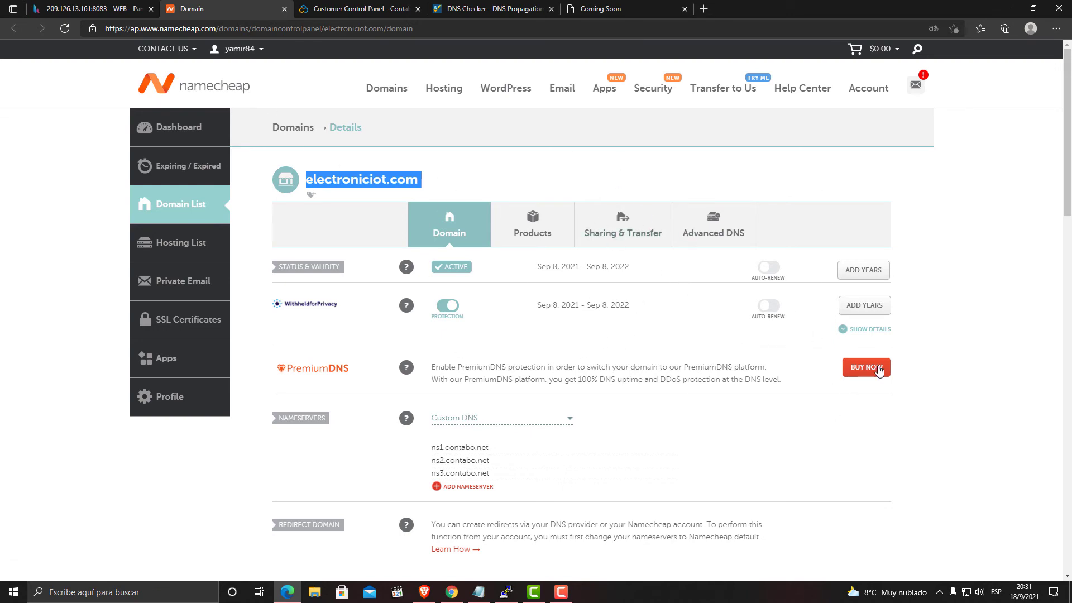
scroll(651, 302, down, 3)
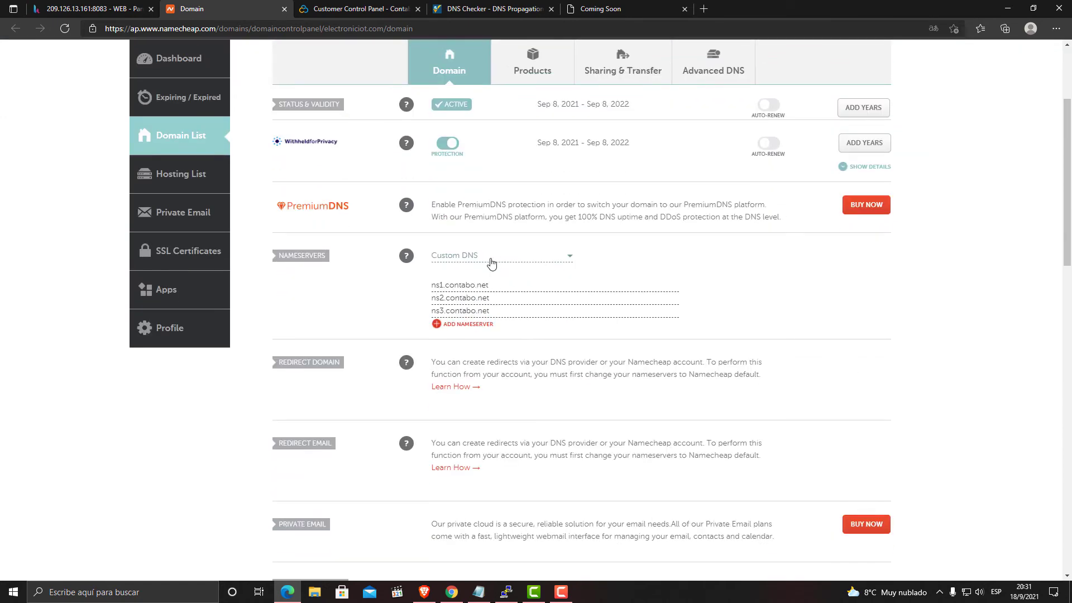
click(491, 257)
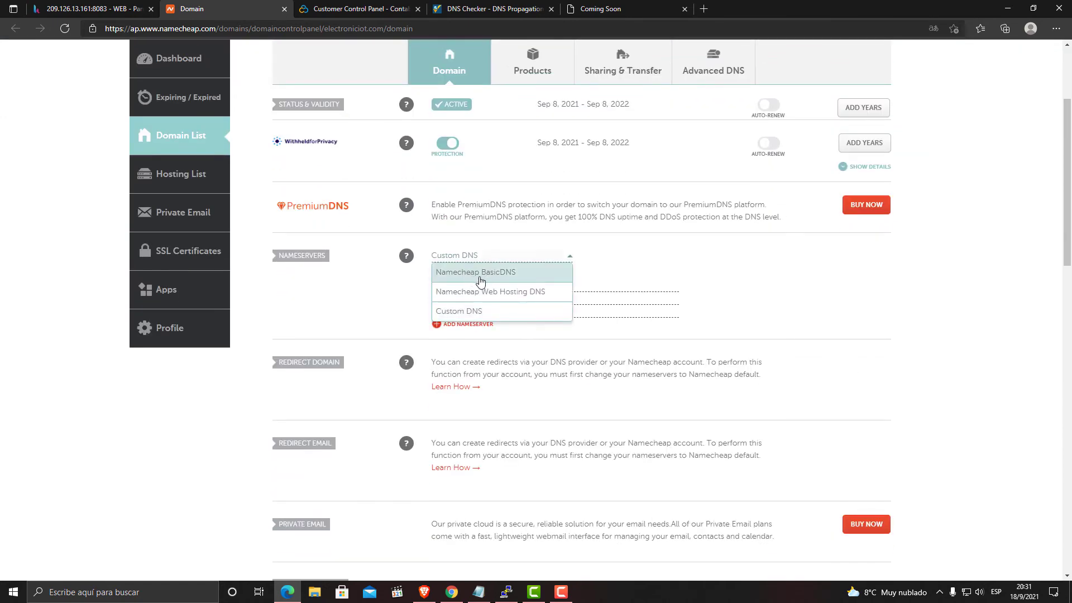
click(555, 261)
click(535, 264)
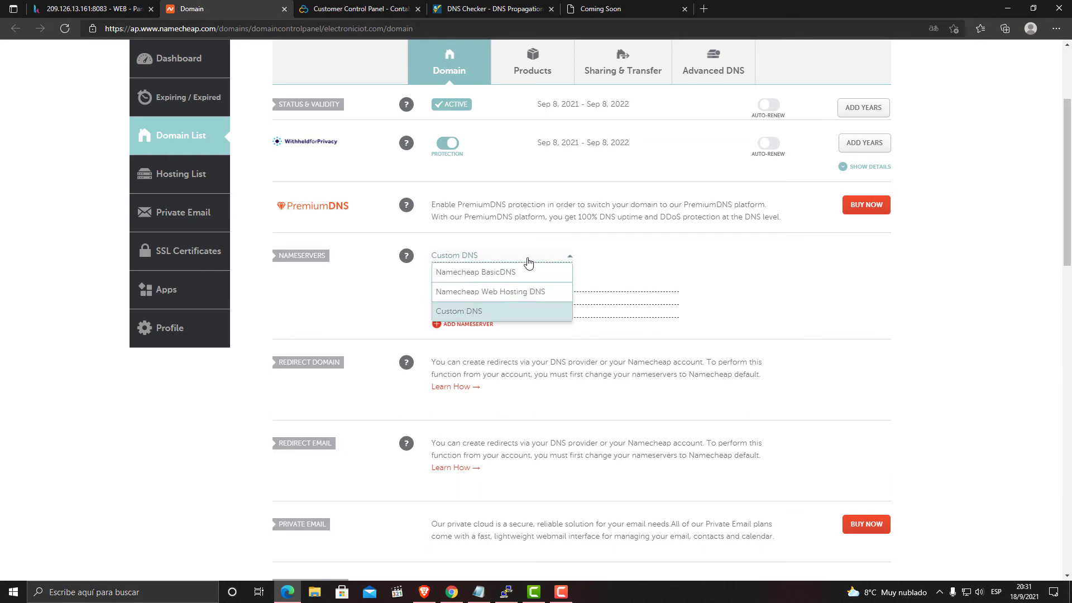
click(893, 325)
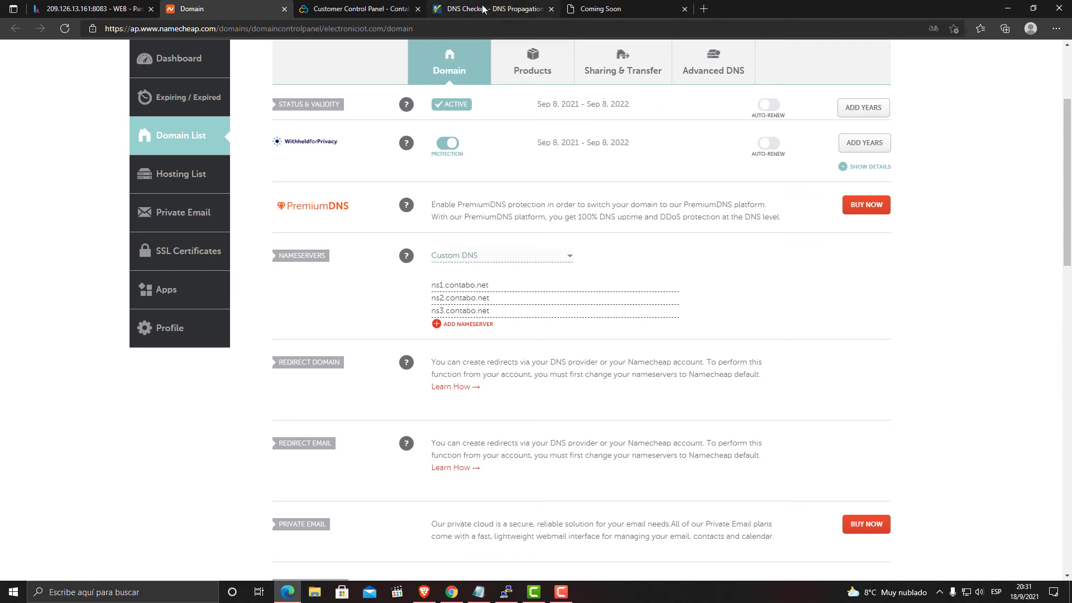
Switch to the Contabo control panel and reopen DNS Zone Management, logging in again with the saved credentials
click(366, 9)
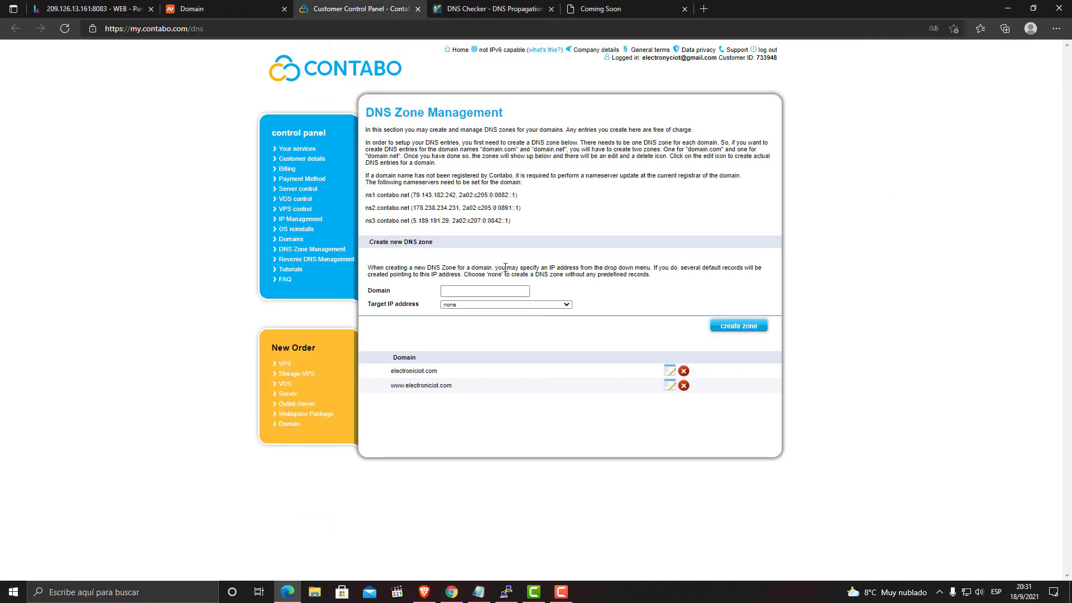
click(285, 250)
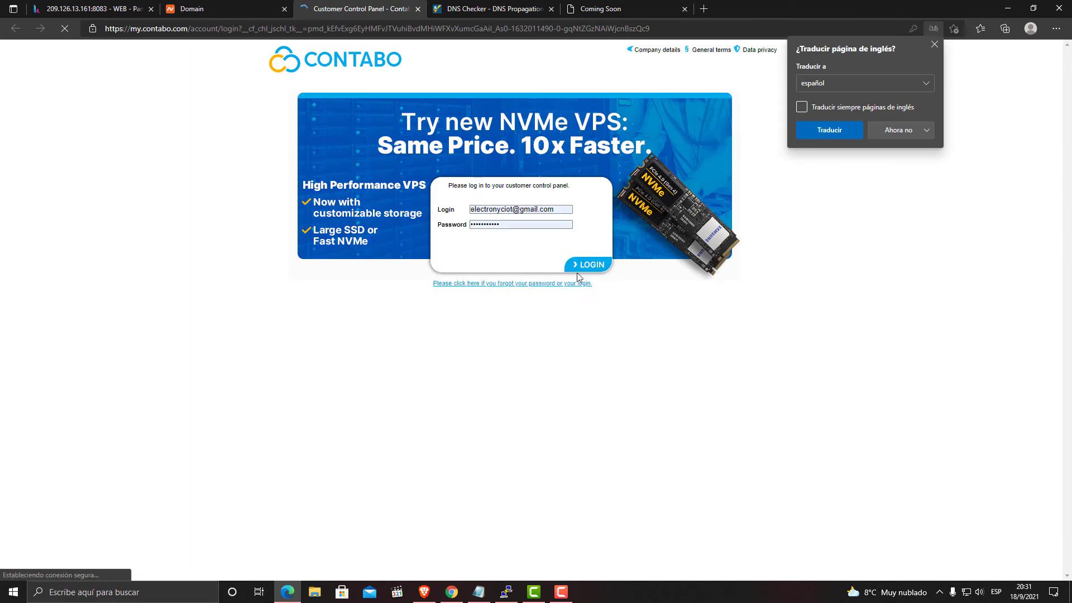
click(579, 266)
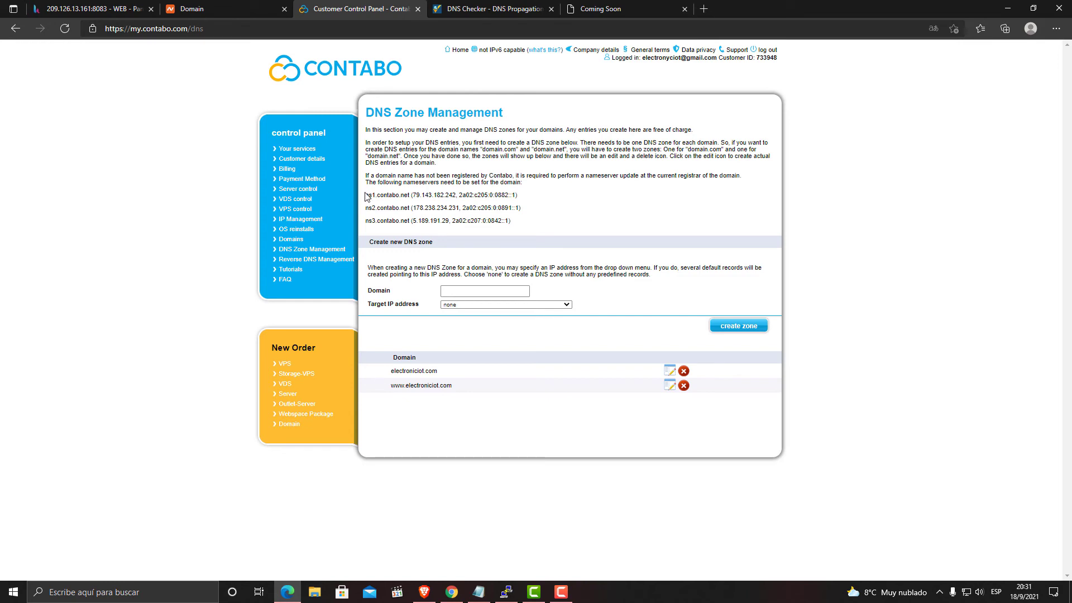
Examine the three required Contabo nameservers, ns1, ns2 and ns3.contabo.net, in DNS Zone Management
drag(366, 195, 539, 219)
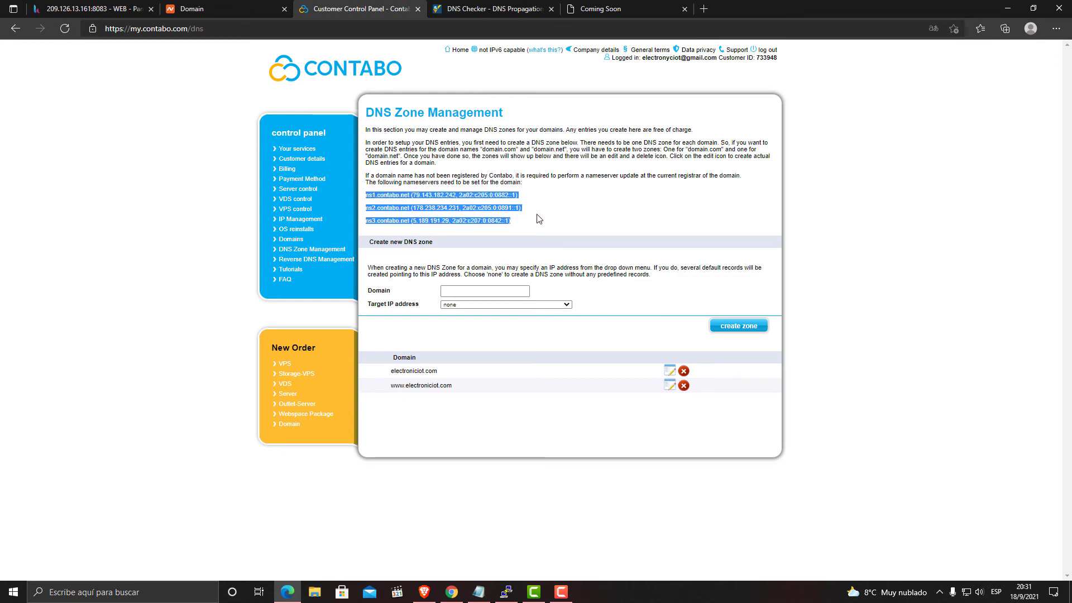
click(388, 195)
click(372, 205)
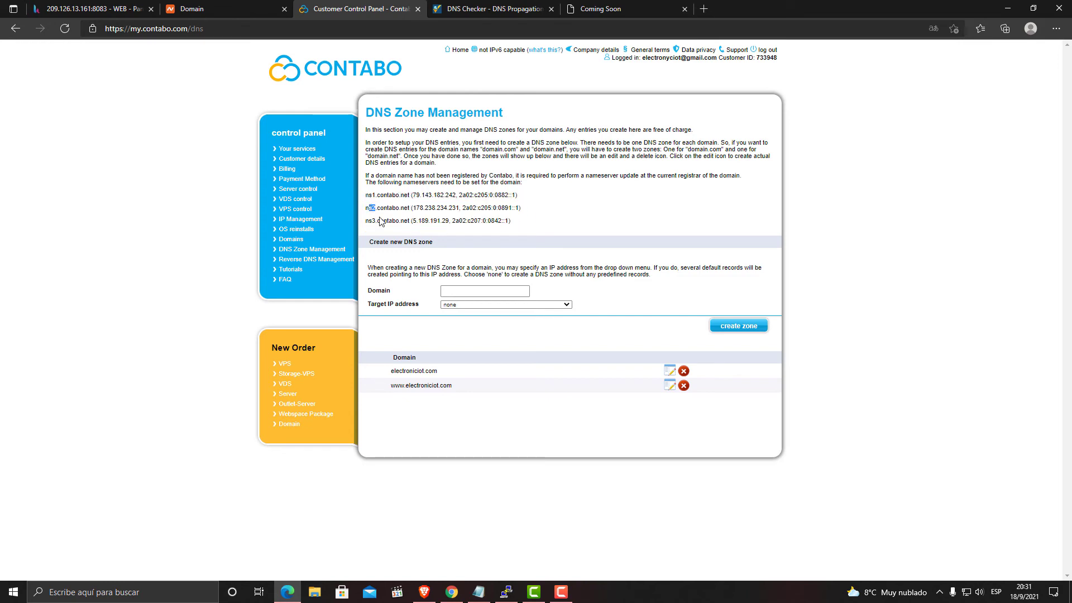
drag(414, 219, 366, 221)
Return to the Namecheap domain details and check the electroniciot.com name and its custom nameserver entries
click(229, 16)
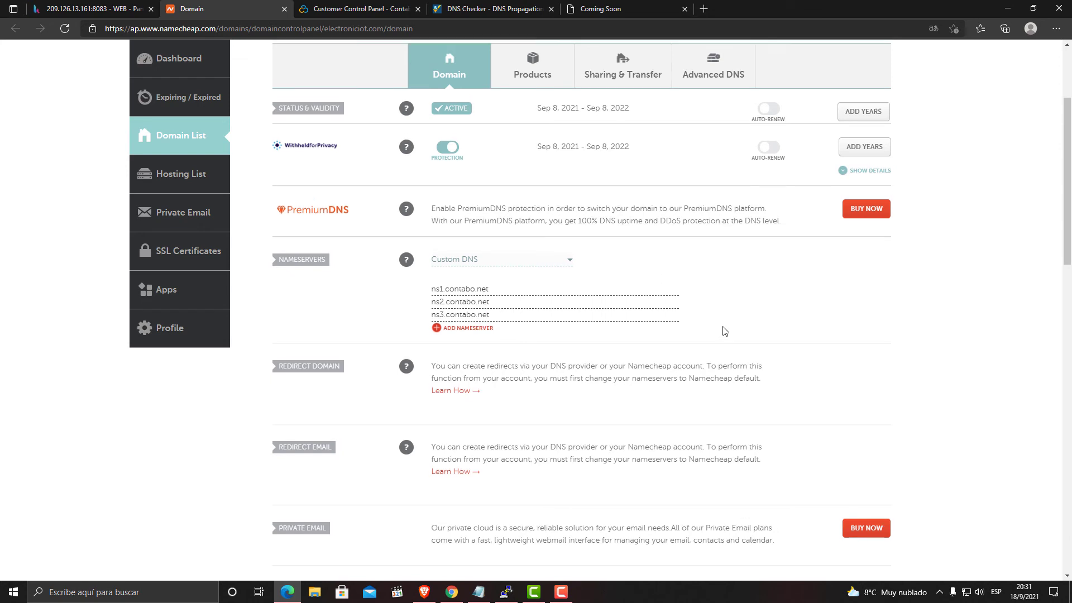
scroll(734, 317, up, 3)
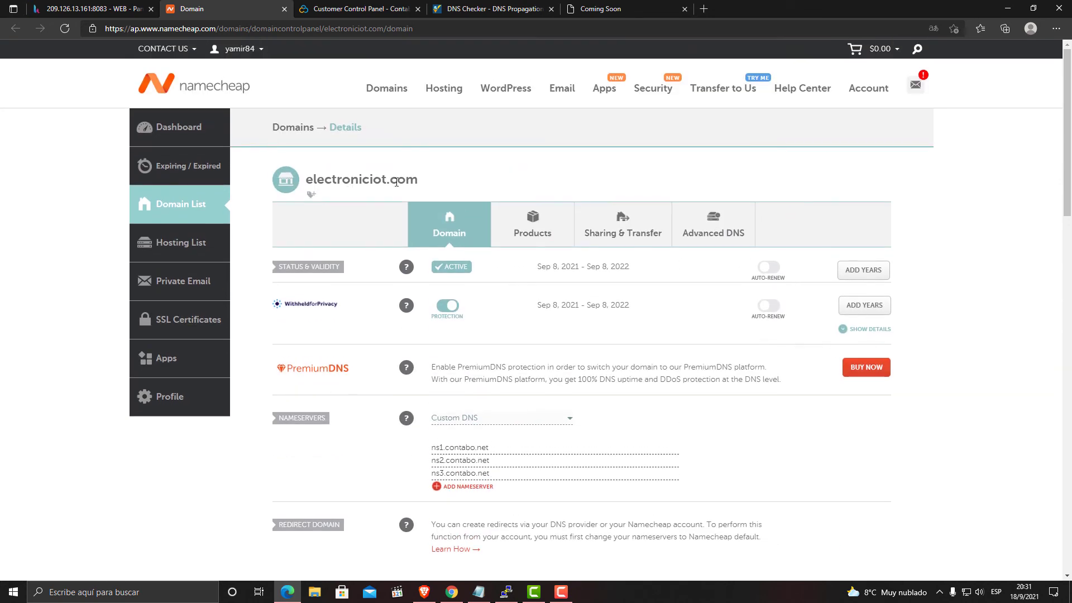
drag(418, 180, 304, 184)
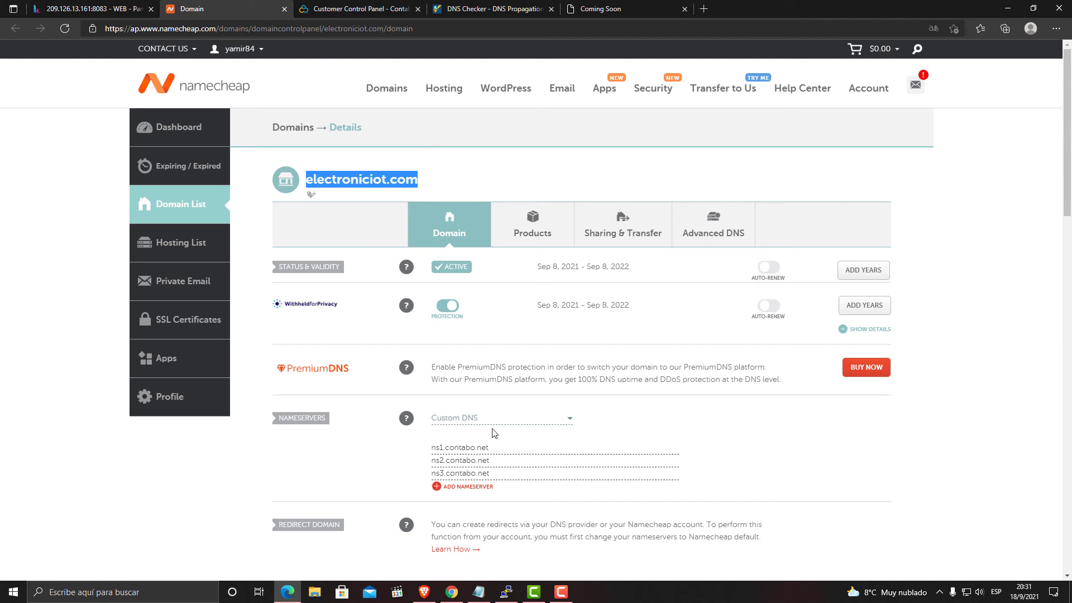
drag(495, 475, 414, 445)
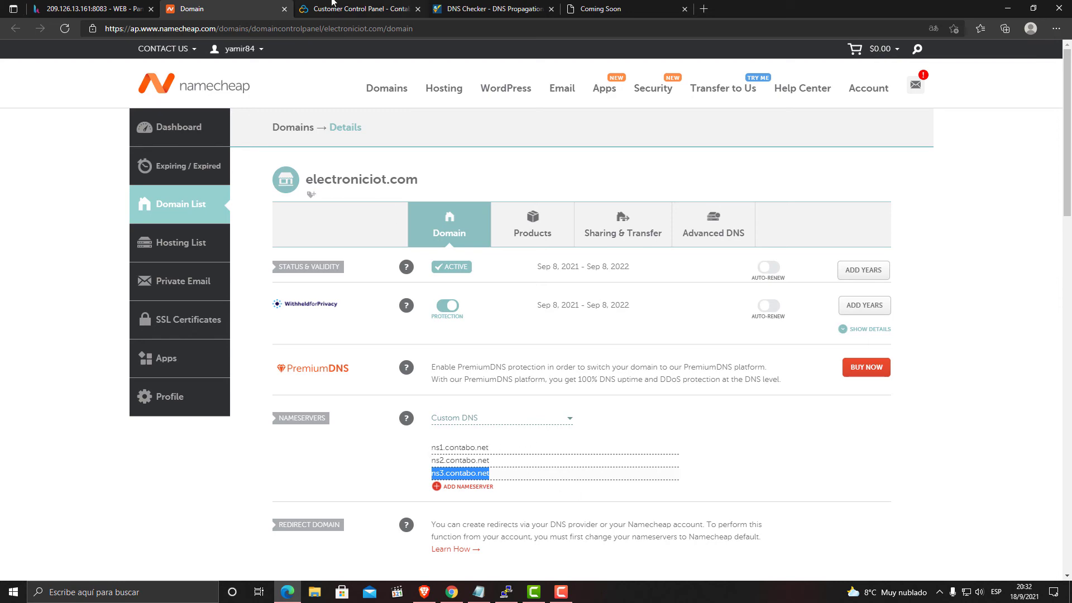
click(398, 9)
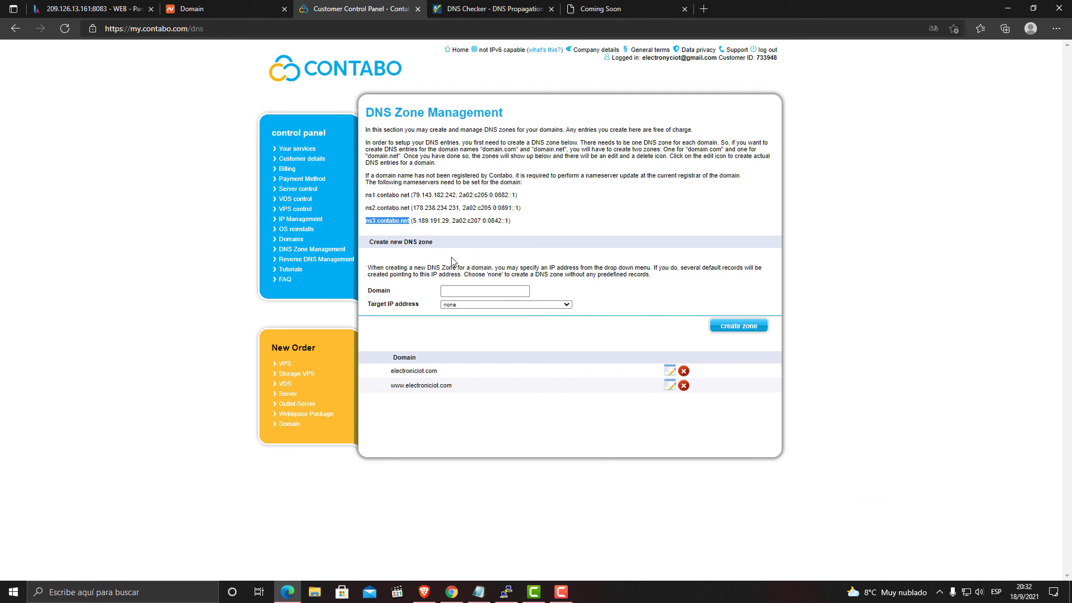
drag(390, 386, 456, 391)
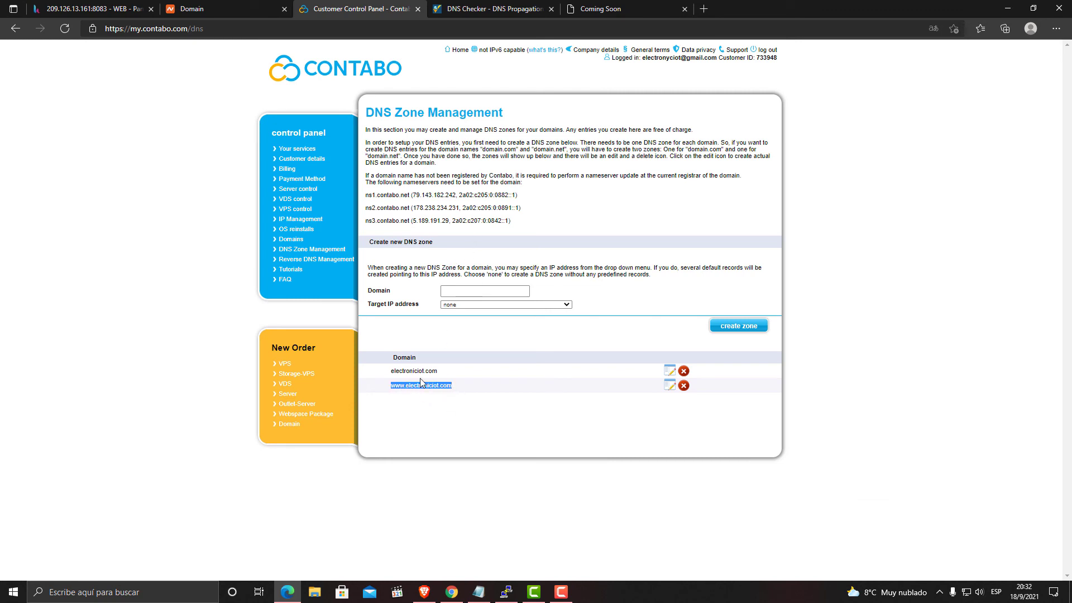
click(459, 305)
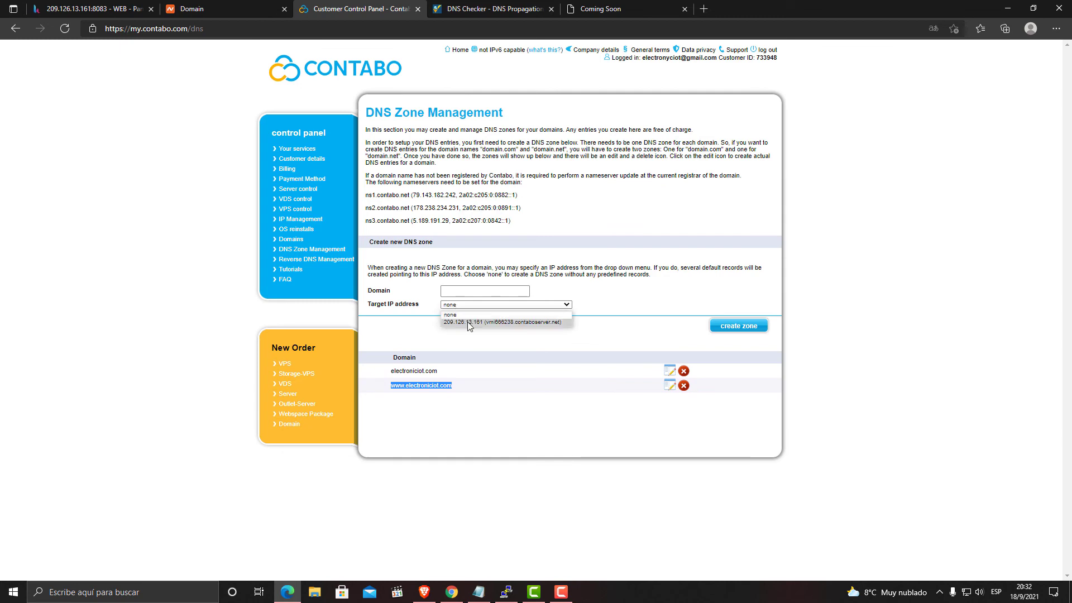
click(481, 379)
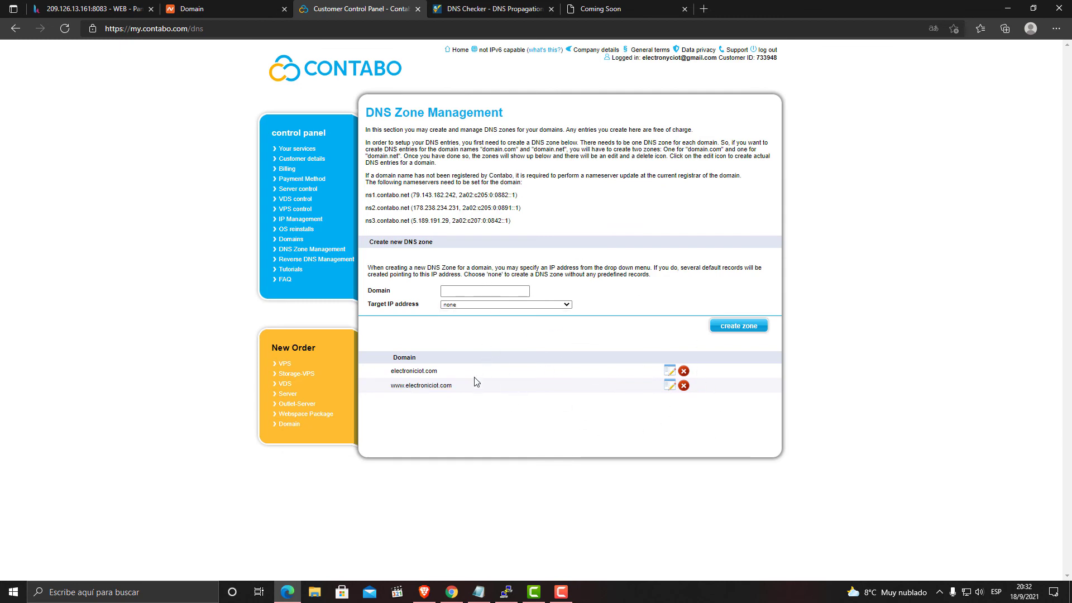
drag(439, 372, 387, 371)
click(486, 305)
click(513, 368)
drag(454, 389, 375, 378)
click(451, 398)
click(495, 386)
click(473, 397)
Rerun the A record search for electroniciot.com in the DNS propagation checker and examine the results for all server locations
click(472, 8)
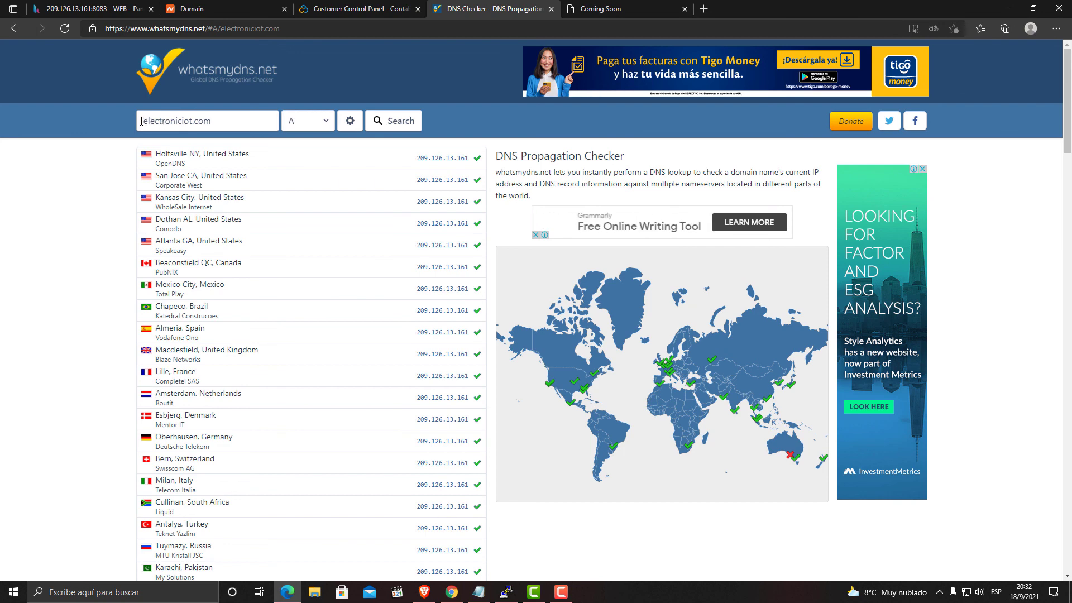
drag(212, 121, 202, 122)
triple_click(166, 125)
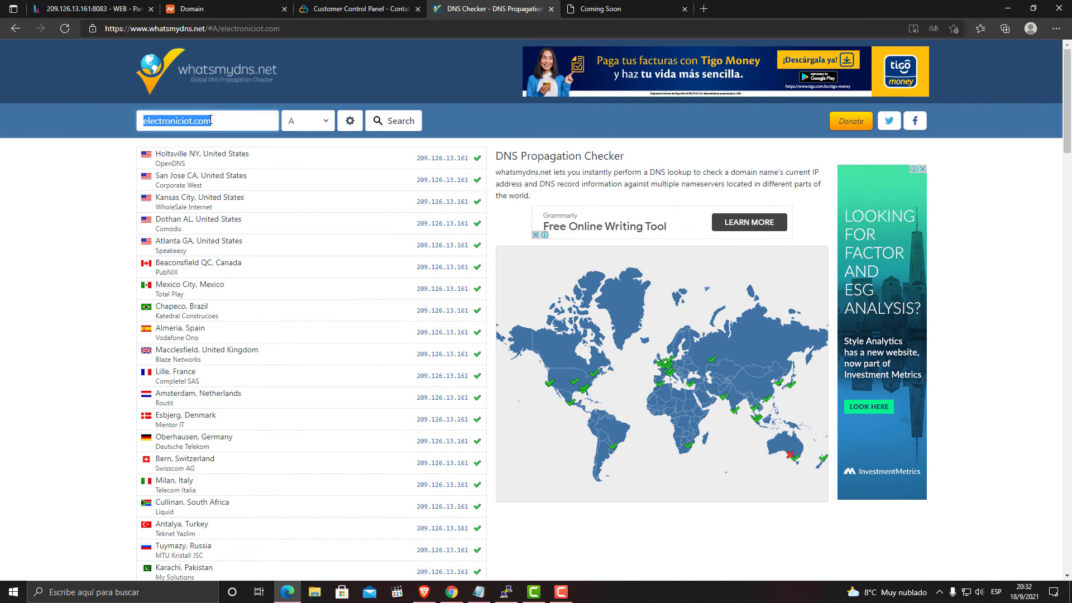
click(394, 121)
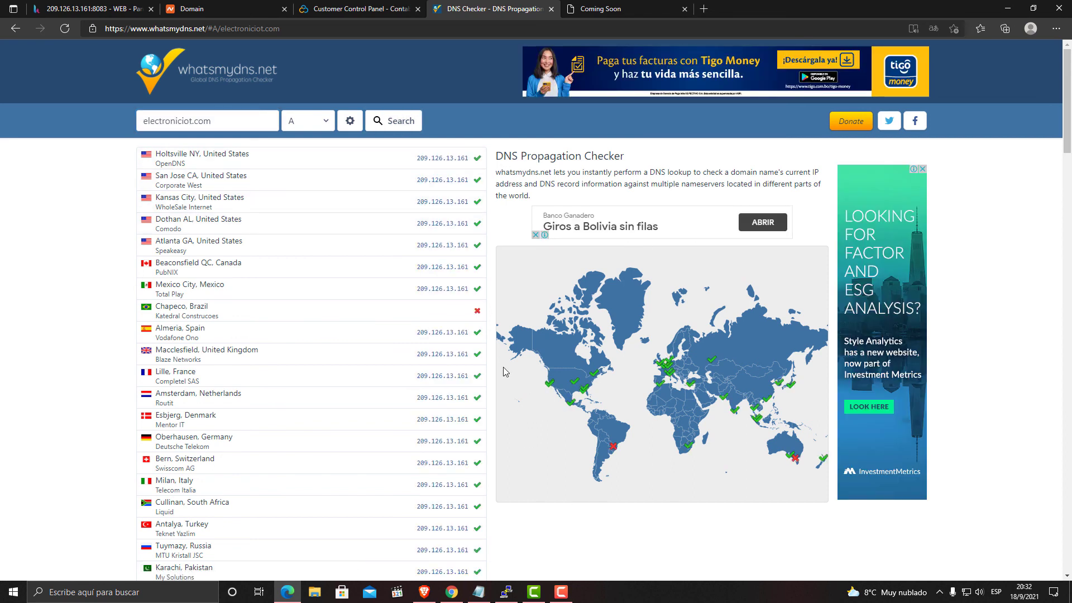
scroll(504, 372, down, 5)
scroll(410, 400, up, 3)
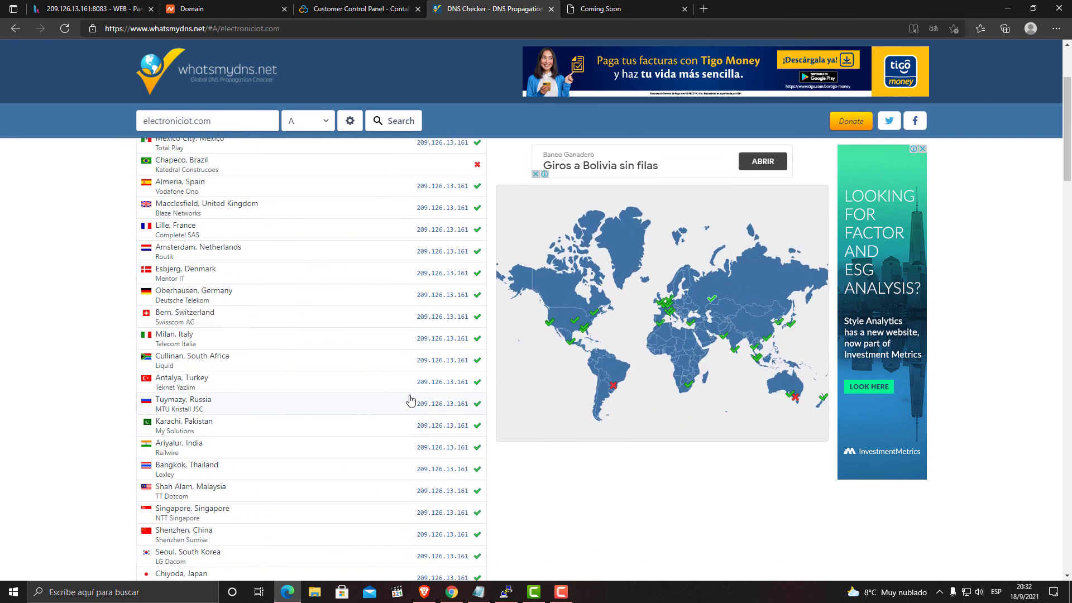
scroll(411, 399, up, 3)
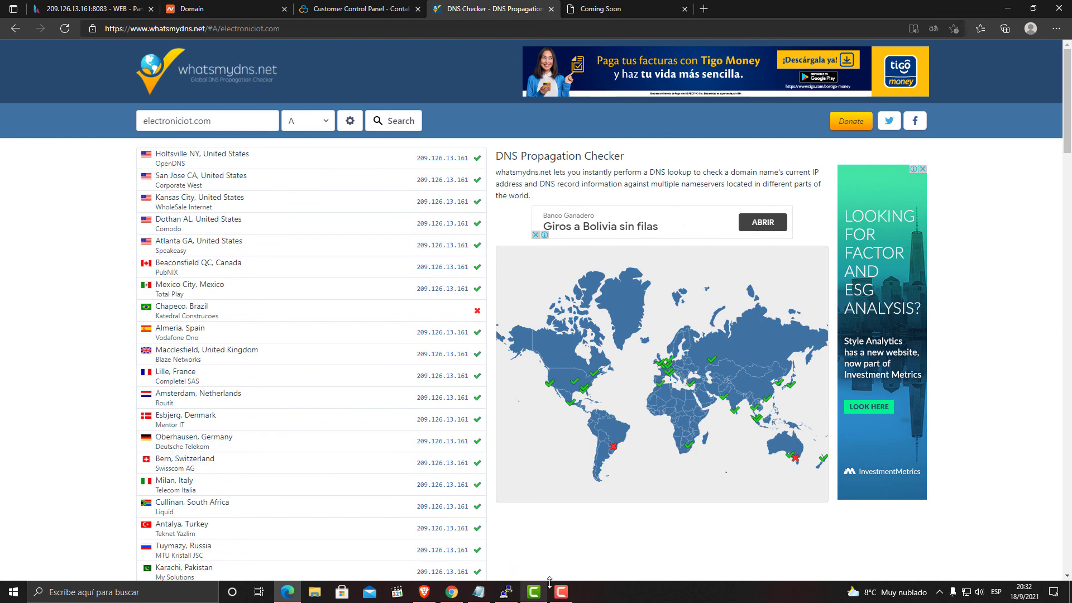
scroll(301, 335, down, 4)
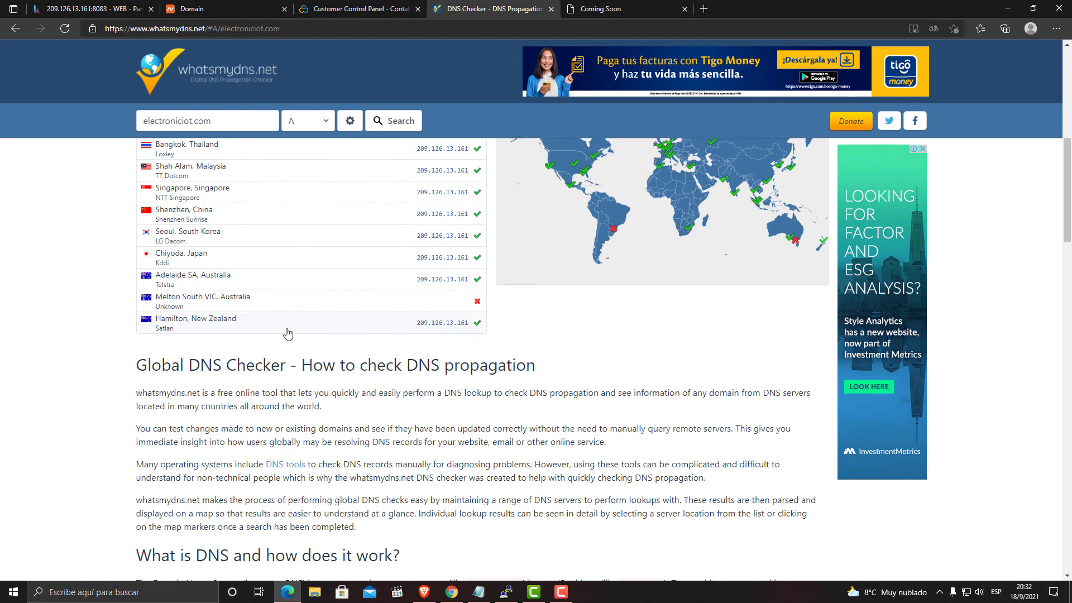
scroll(288, 333, down, 1)
scroll(541, 359, up, 5)
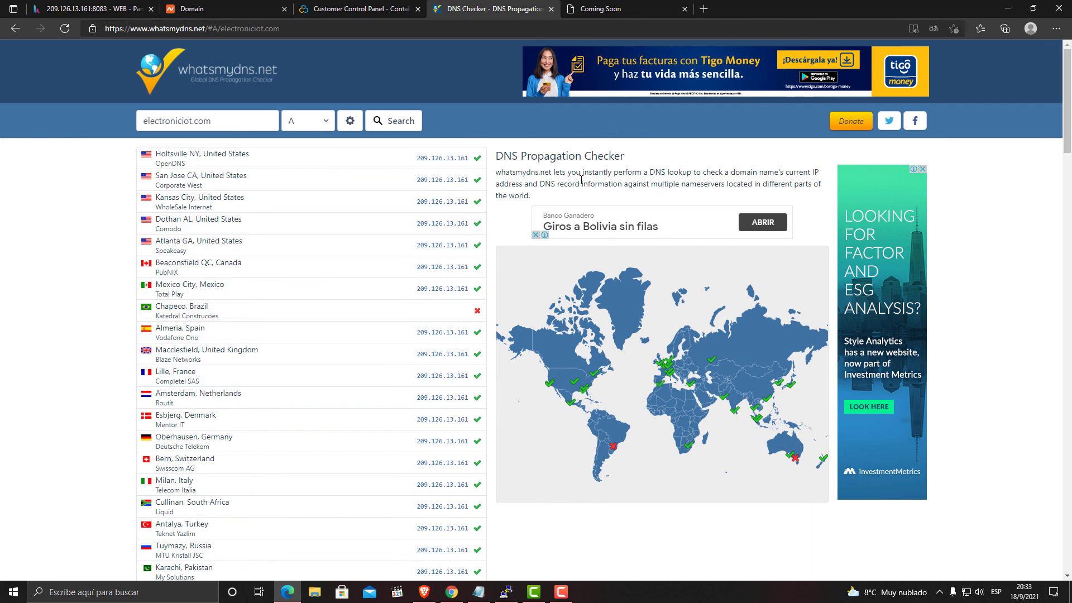
Revisit the Namecheap domain details and Contabo DNS zones, and inspect the electroniciot.com placeholder page and its web address
click(218, 12)
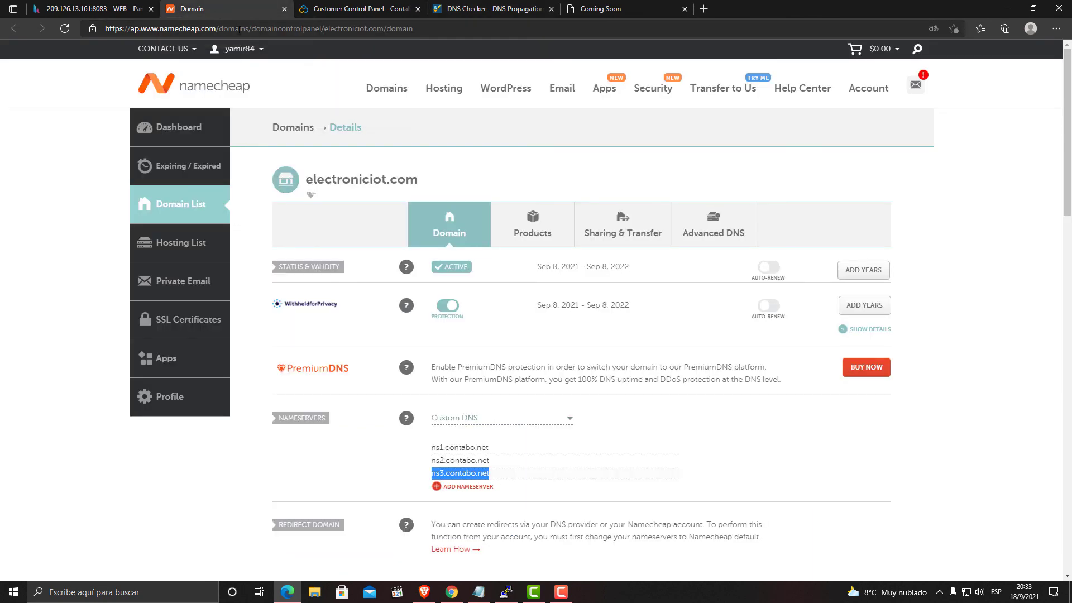
click(360, 9)
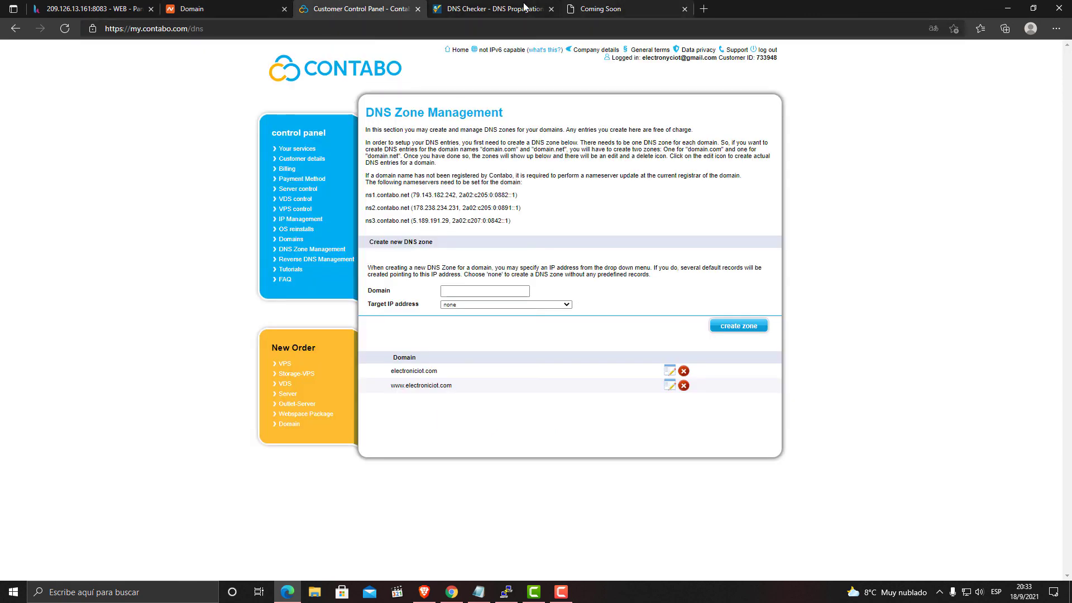
click(40, 11)
click(601, 7)
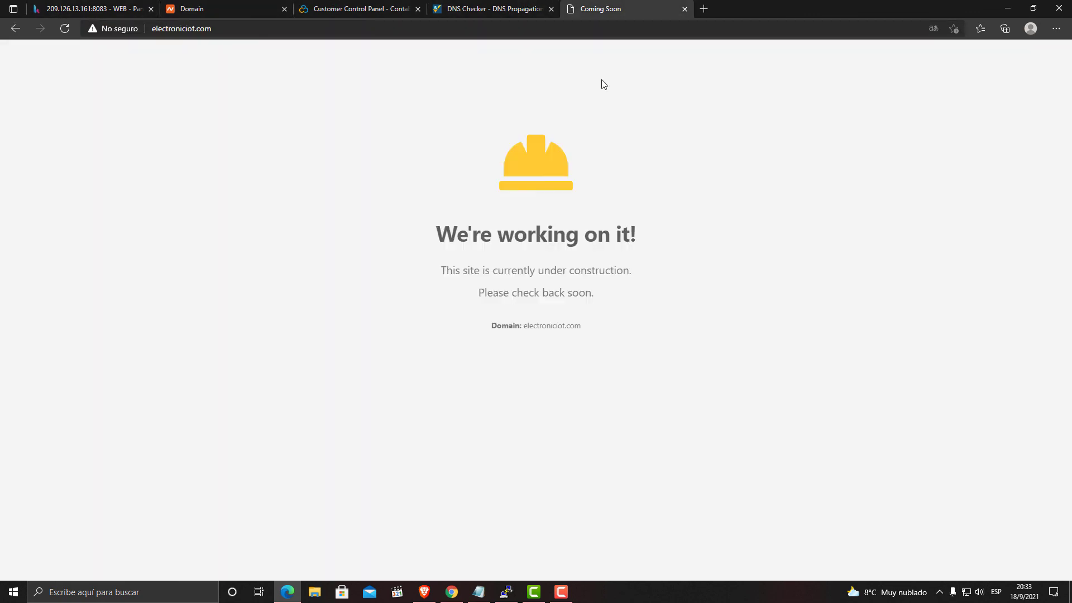
click(181, 29)
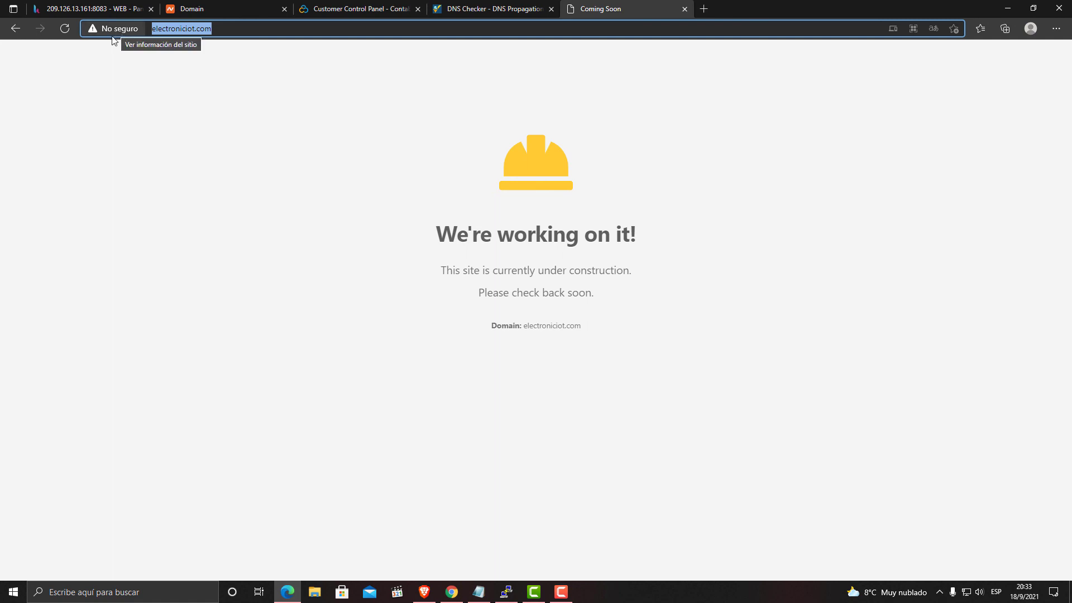
click(621, 359)
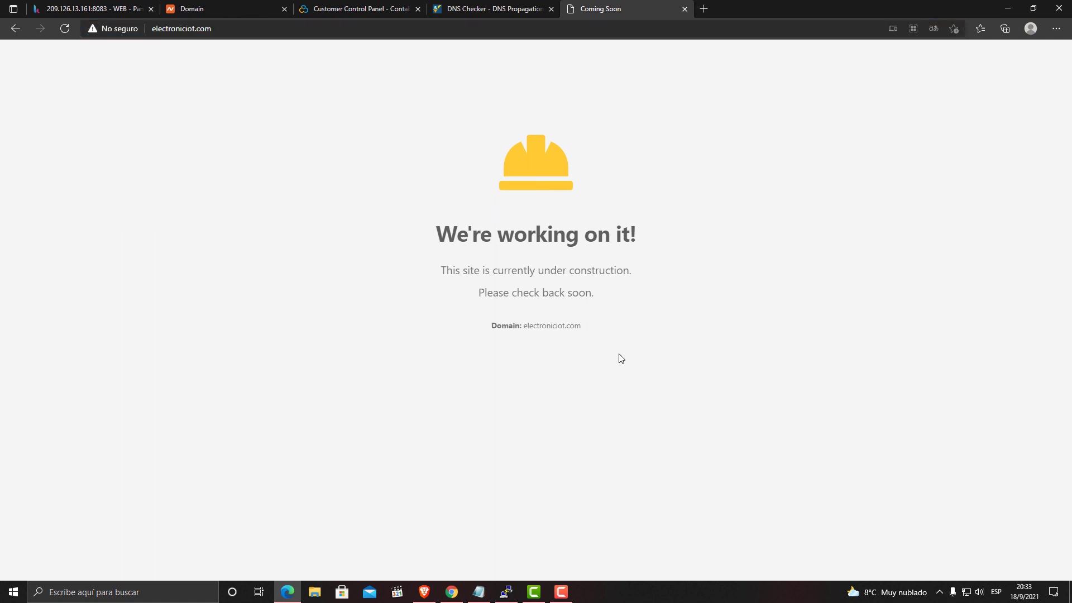